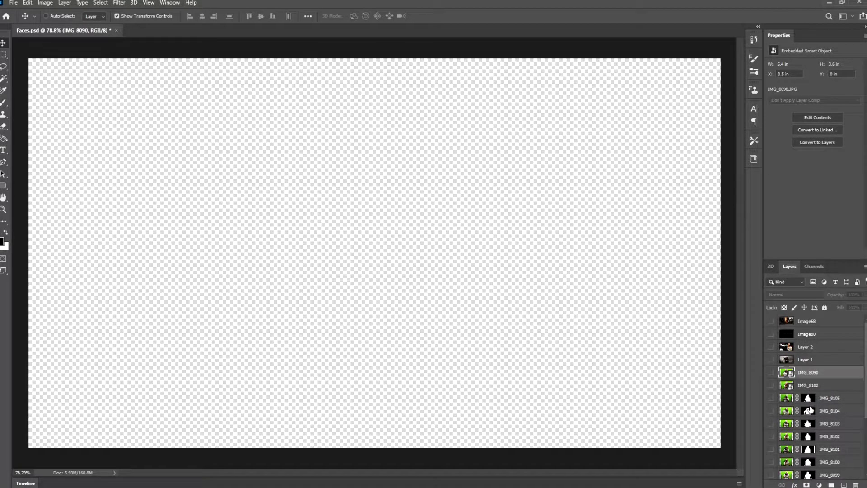
- Drag the IMG_8100 headshot from the Headshots folder onto the Faces document canvas
mouse_move(113, 485)
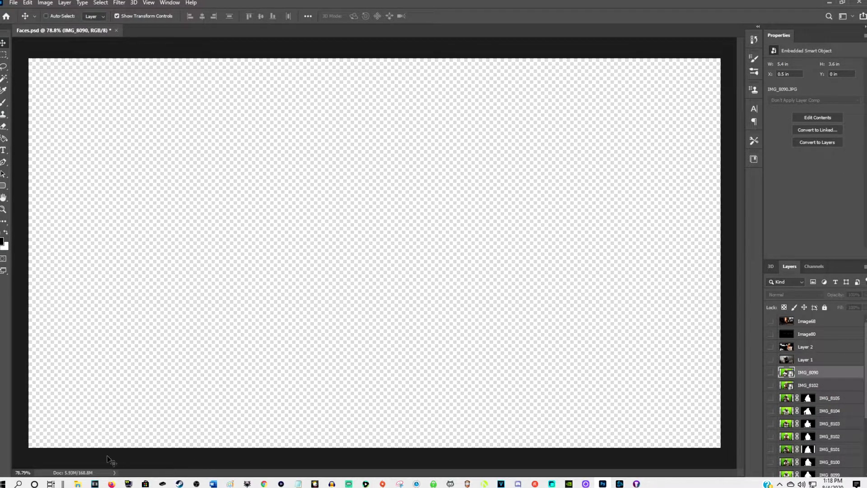
mouse_move(77, 483)
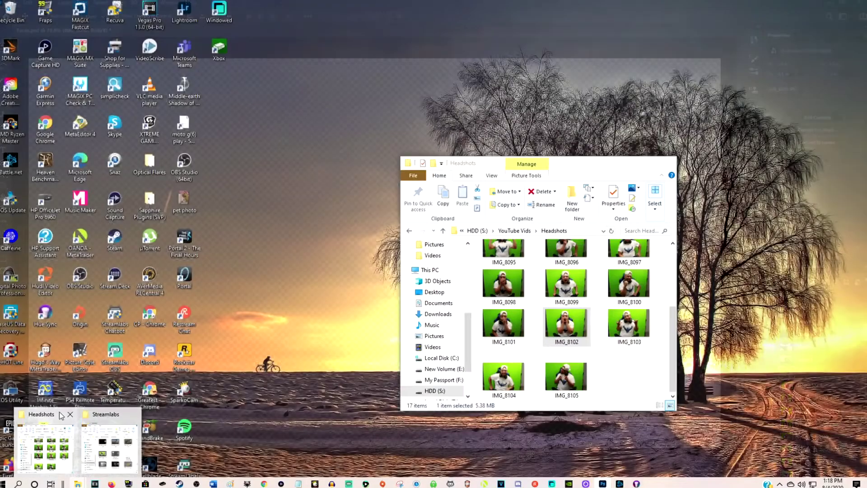
click(62, 417)
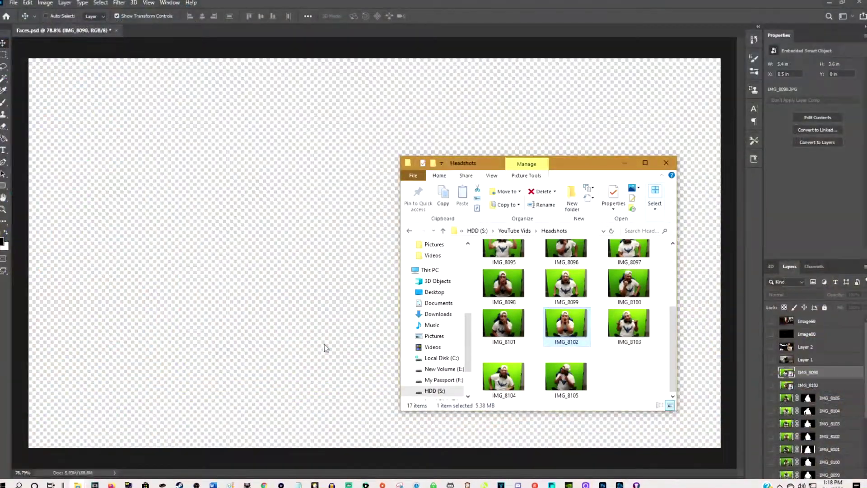
click(633, 290)
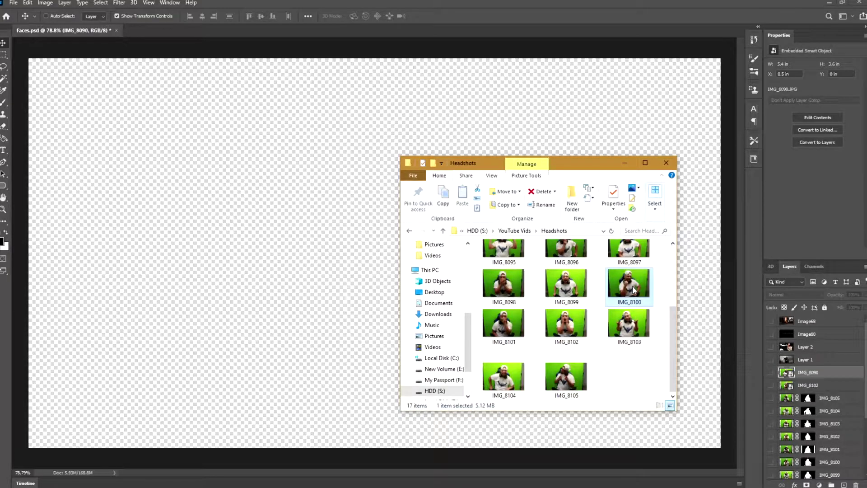
drag(633, 289, 181, 343)
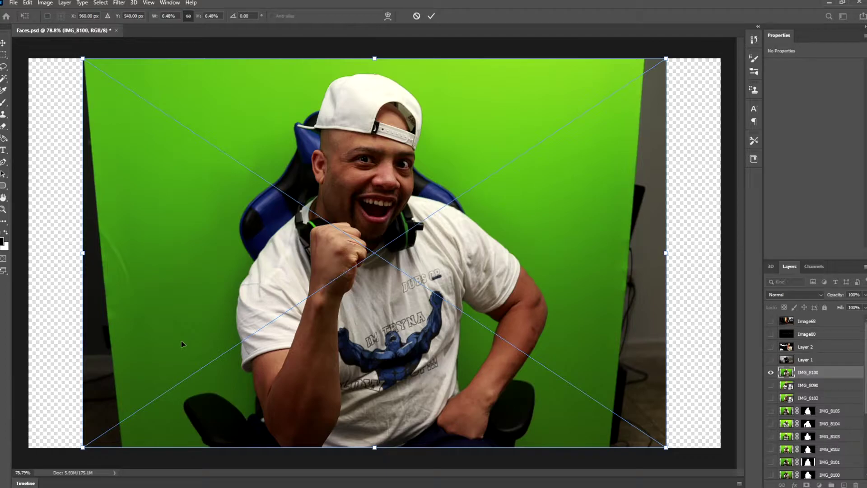
- Commit the IMG_8100 placement as a layer and switch to the Magic Wand Tool
key(Return)
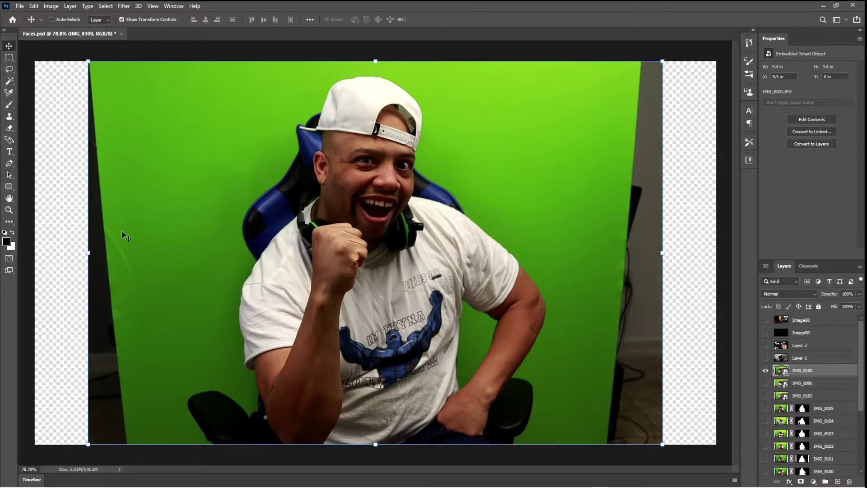
key(w)
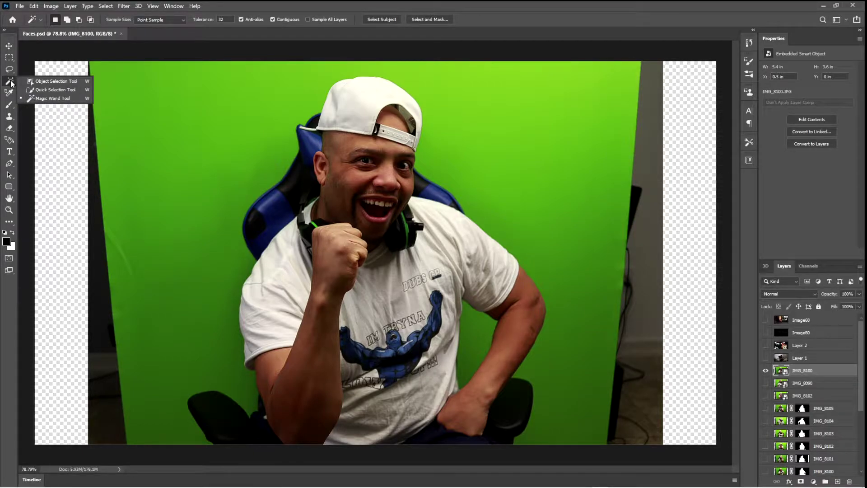
- With the Magic Wand at tolerance 32, select the upper-left green backdrop and the green around the cap
click(57, 99)
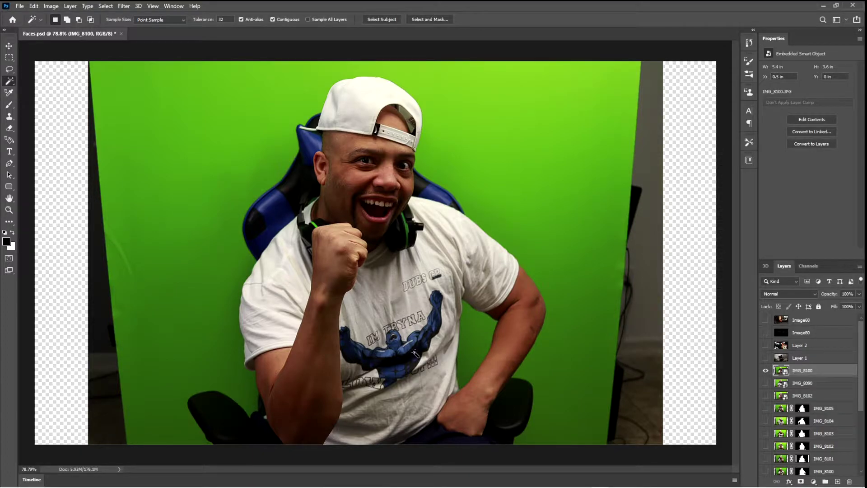
click(119, 88)
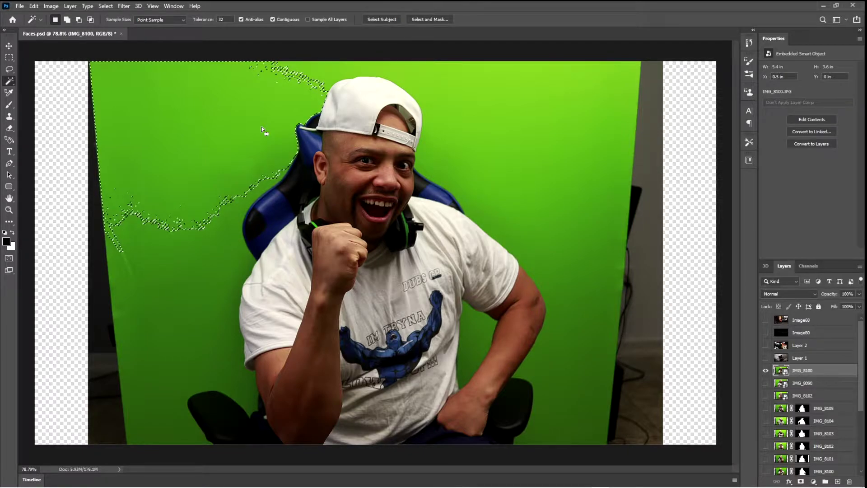
key(shift)
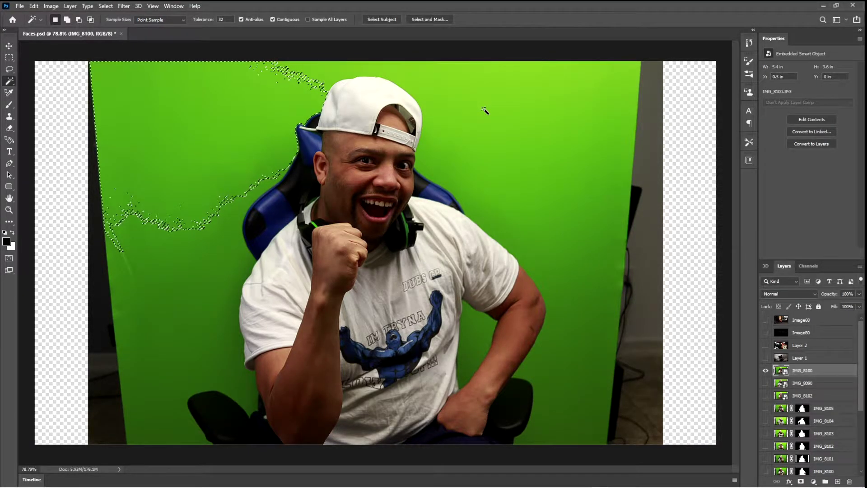
click(499, 106)
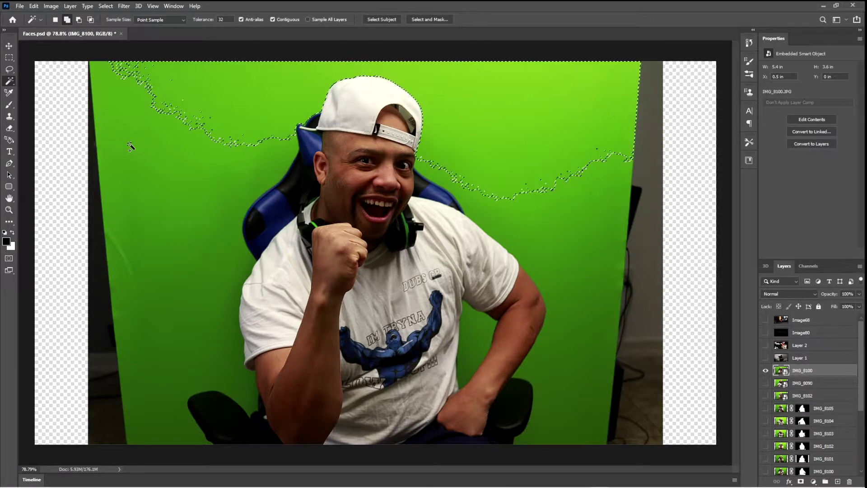
- Add the remaining green backdrop, the dark left and bottom strips, and the grey right strip to the selection
click(129, 146)
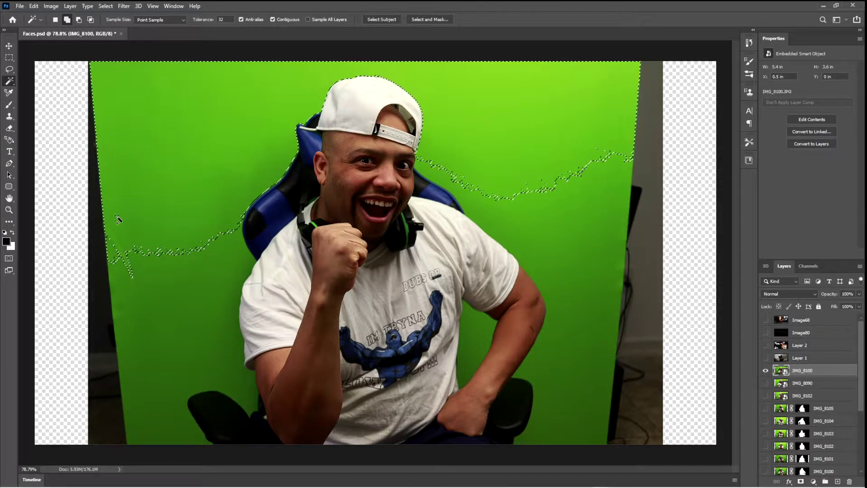
shift+click(147, 285)
key(shift)
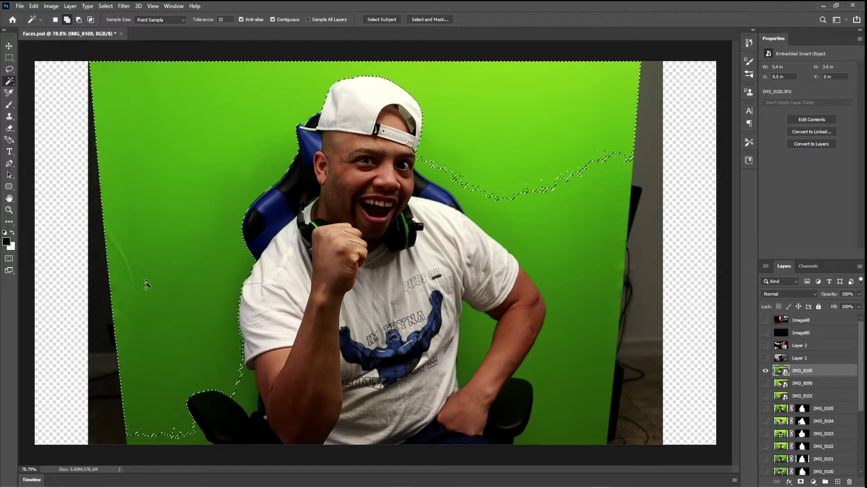
shift+click(111, 352)
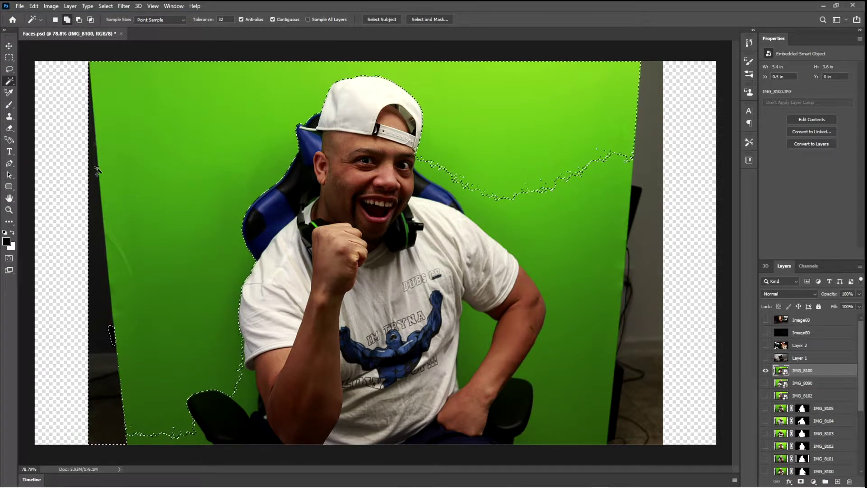
shift+click(194, 438)
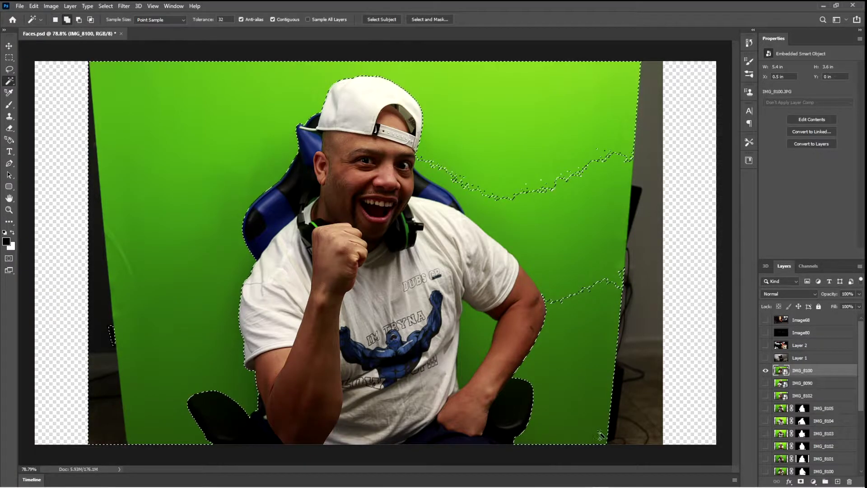
shift+click(644, 436)
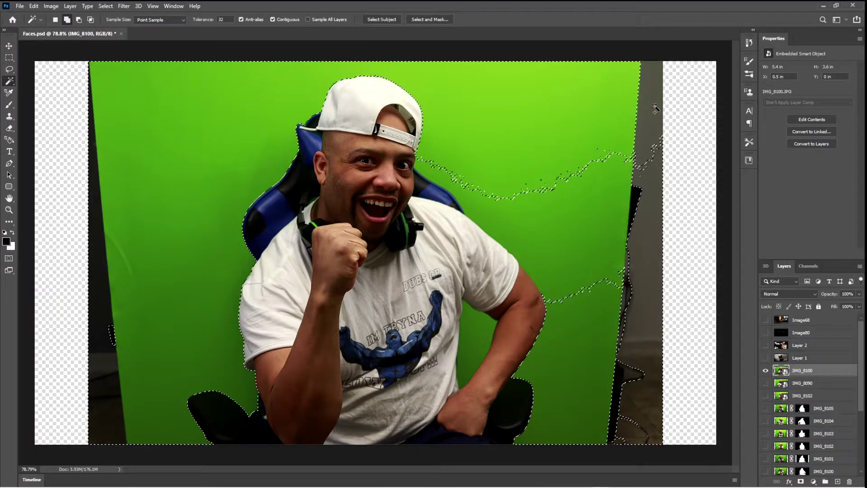
shift+click(577, 248)
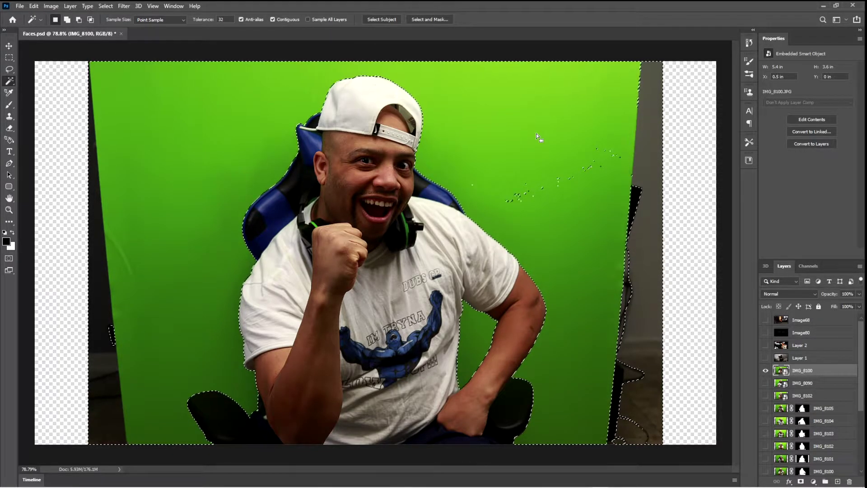
key(l)
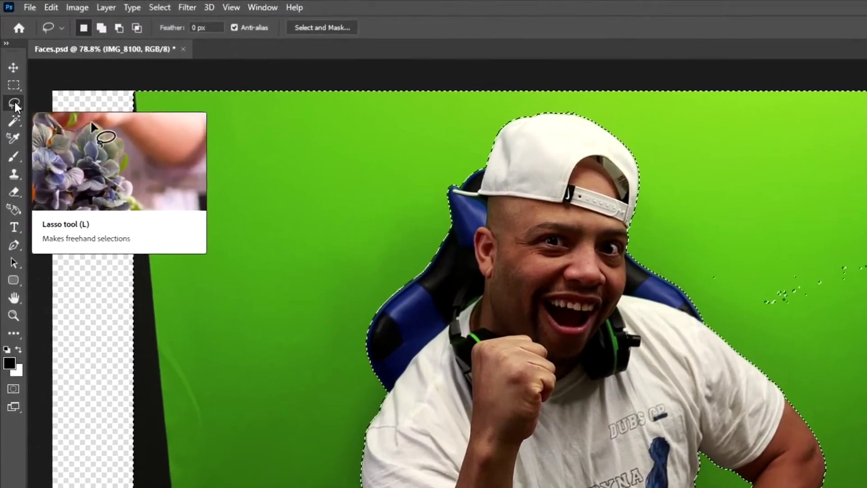
- With the Lasso Tool, add the leftover gap near the chair and the right-side specks to the selection
right_click(15, 103)
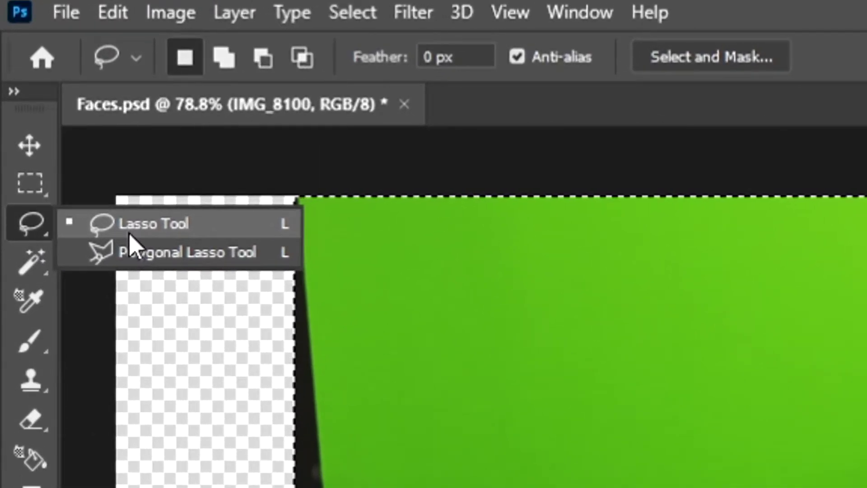
click(129, 233)
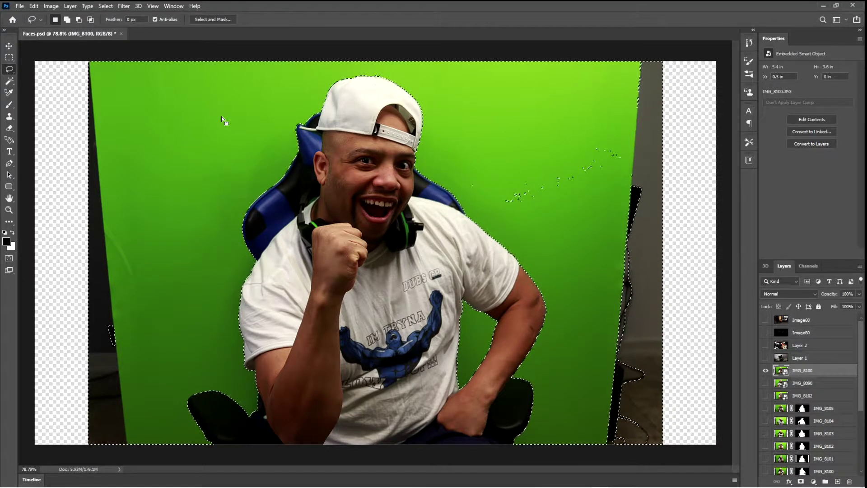
key(shift)
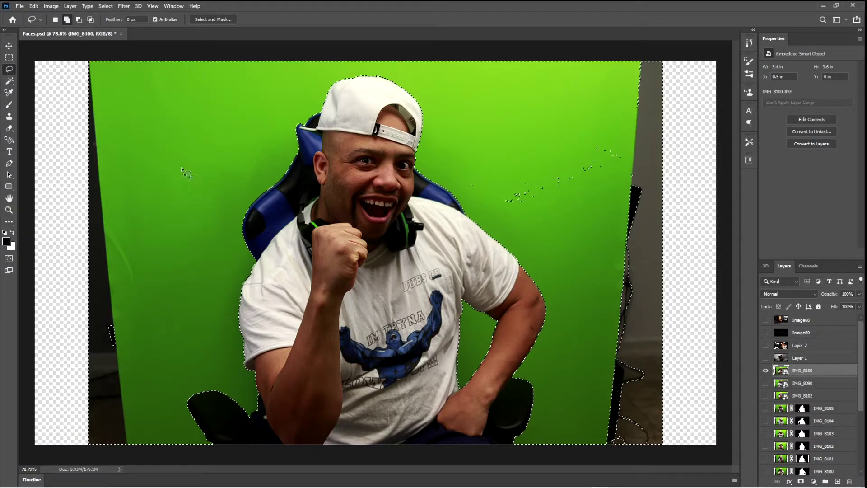
mouse_move(117, 312)
mouse_down()
mouse_move(101, 324)
mouse_move(102, 344)
mouse_move(125, 357)
mouse_up()
drag(110, 310, 116, 312)
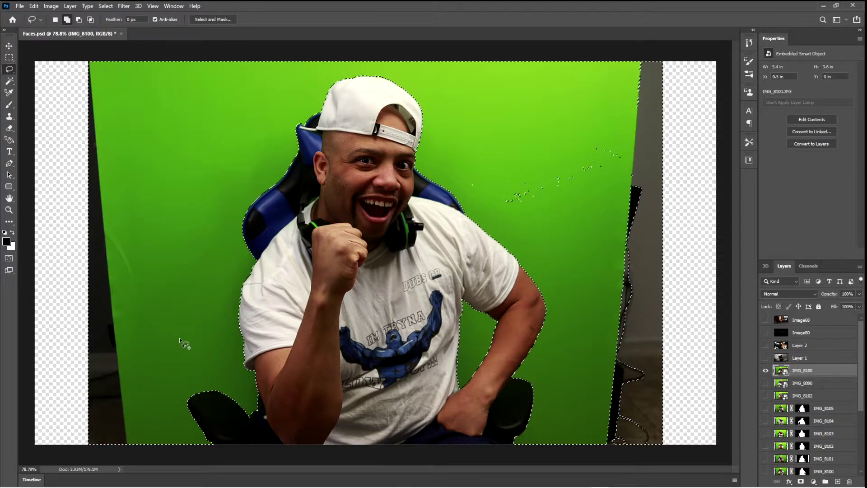
mouse_move(474, 158)
mouse_down()
mouse_move(454, 187)
mouse_move(508, 214)
mouse_move(571, 204)
mouse_move(605, 178)
mouse_move(559, 440)
mouse_move(571, 476)
mouse_move(626, 483)
mouse_move(617, 139)
mouse_move(630, 125)
mouse_move(600, 1)
mouse_move(547, 4)
mouse_move(448, 36)
mouse_move(343, 131)
mouse_up()
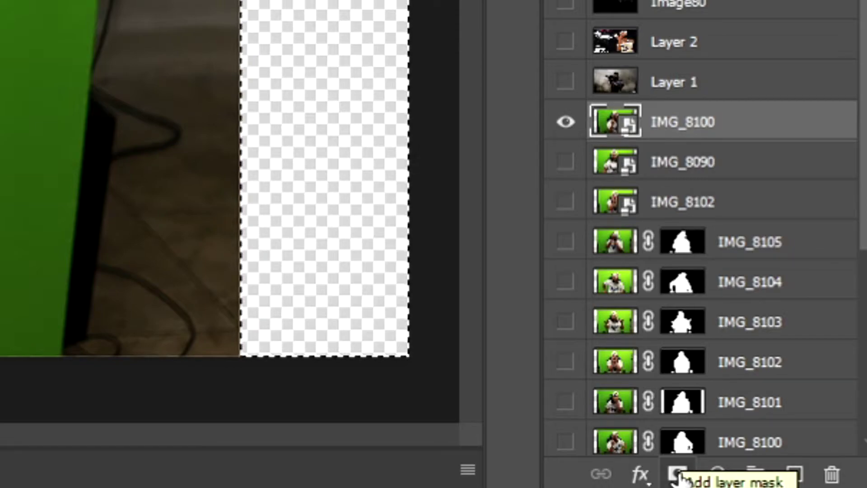
- Add a layer mask to IMG_8100 from the current backdrop selection
click(679, 475)
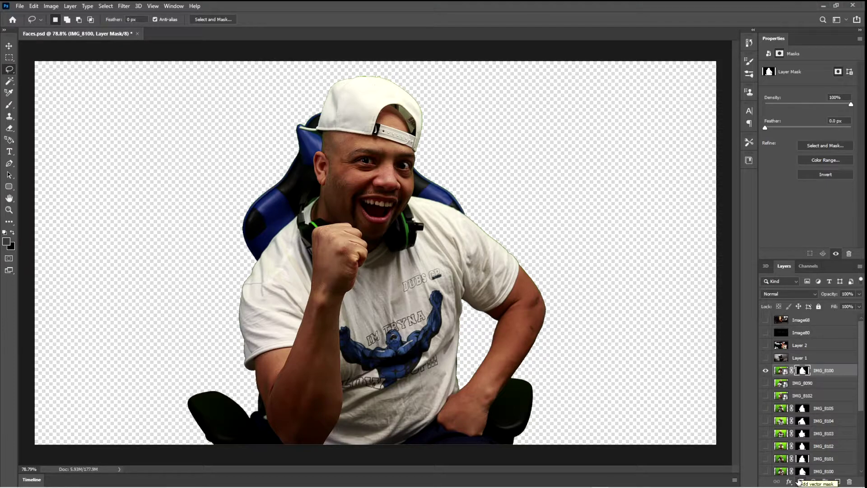
- Hide IMG_8100, then show and select the IMG_8090 layer for editing with the Magic Wand
click(765, 371)
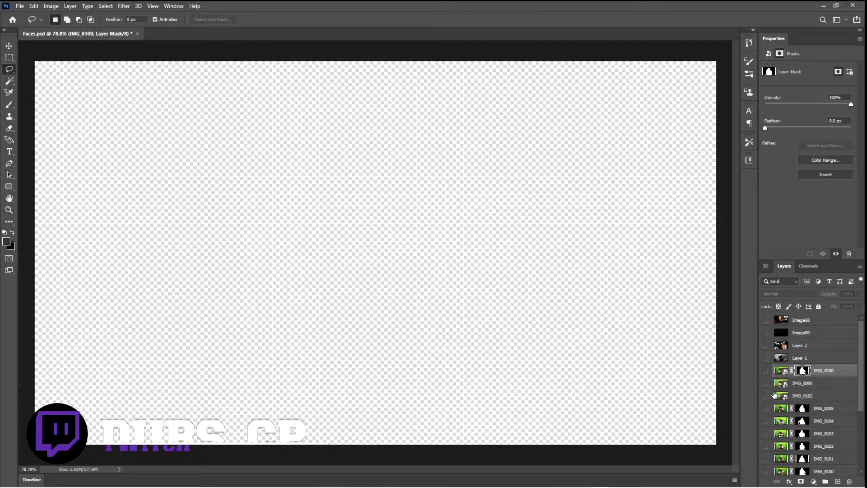
click(766, 383)
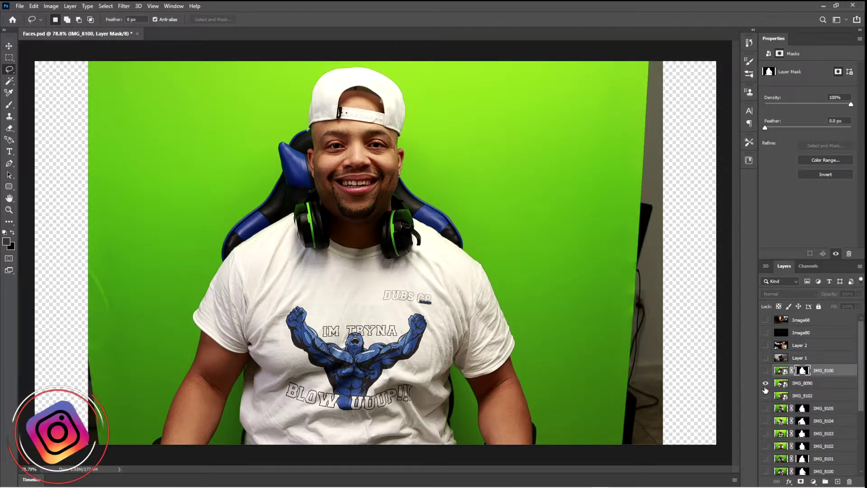
click(808, 385)
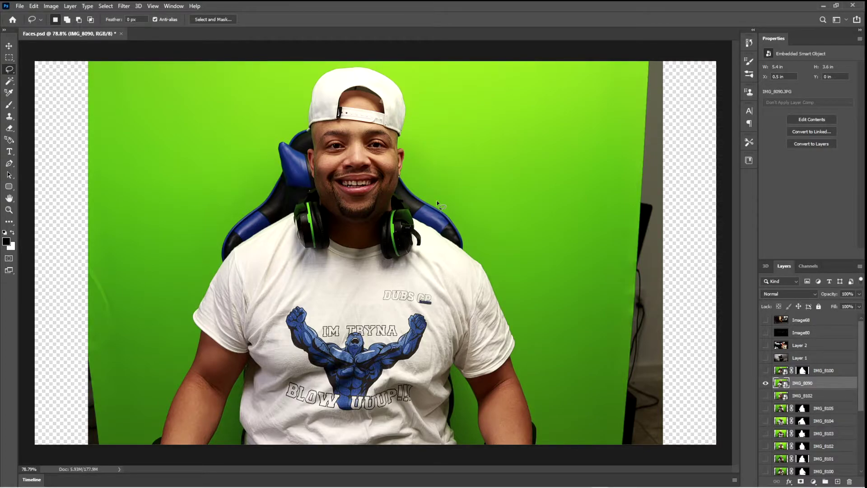
key(w)
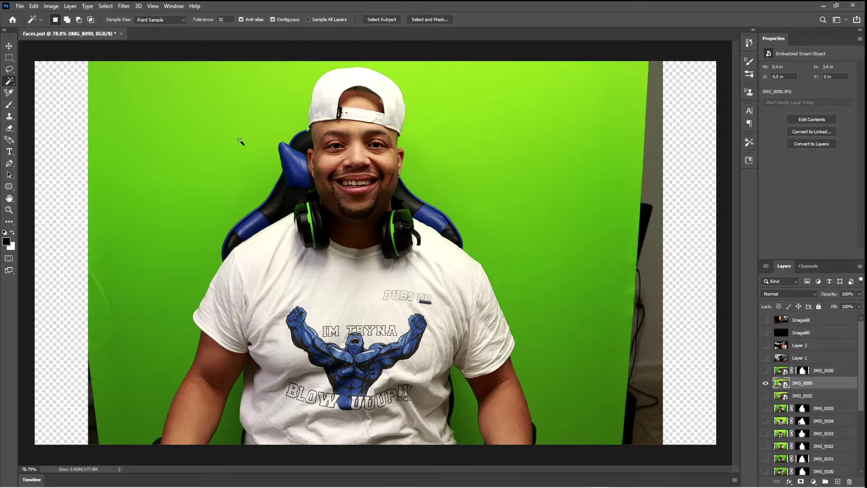
- Select IMG_8090's left, right and lower green areas plus the grey right-edge strips
click(148, 155)
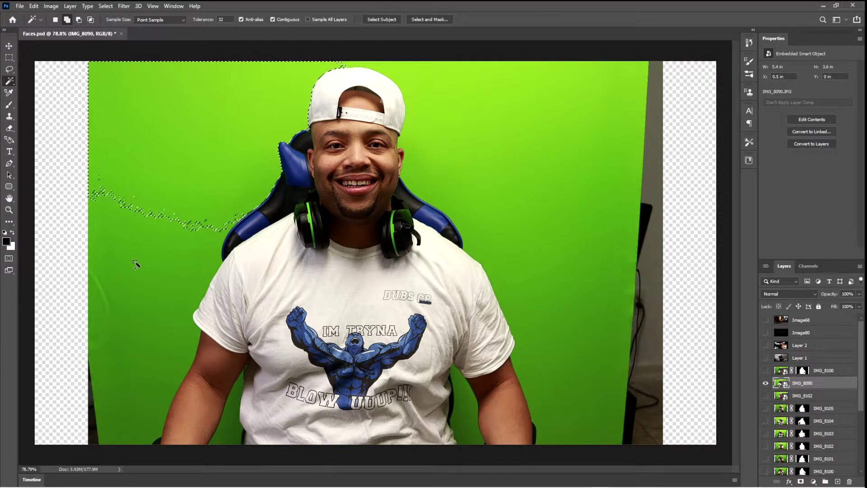
click(107, 241)
click(412, 147)
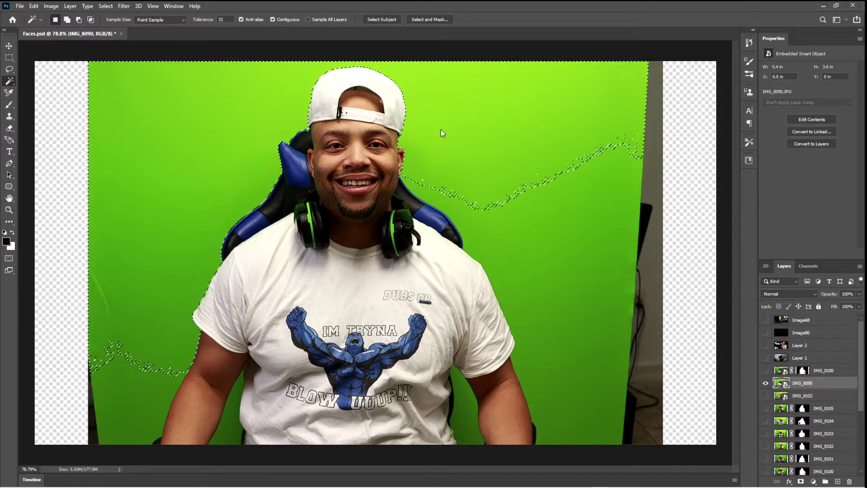
click(647, 235)
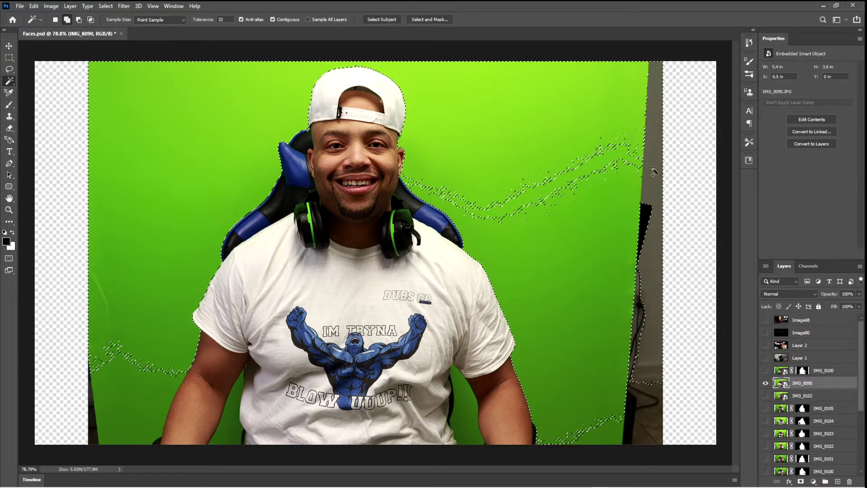
click(513, 220)
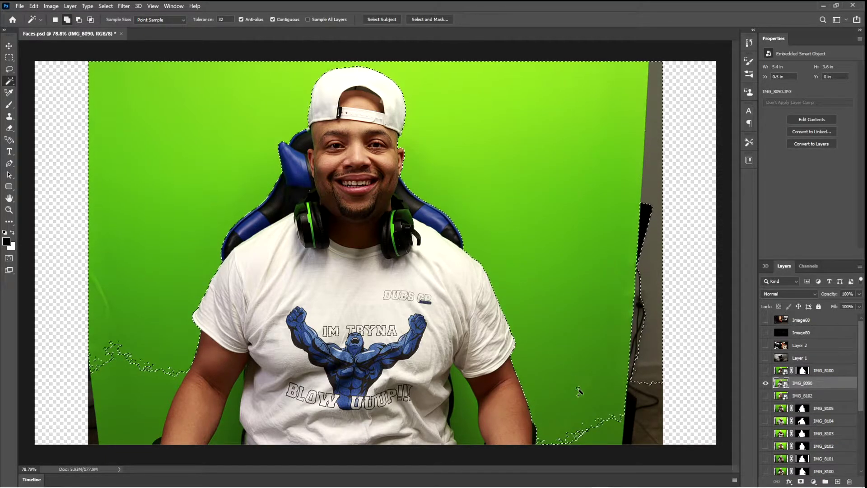
click(647, 422)
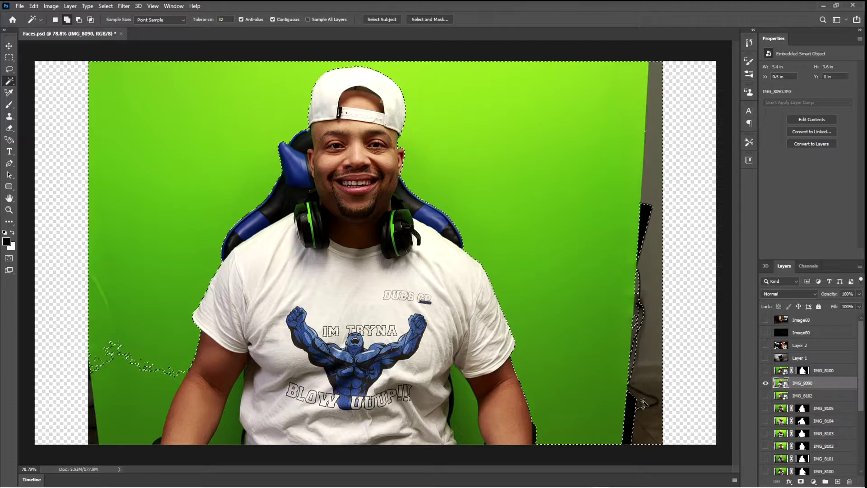
click(465, 418)
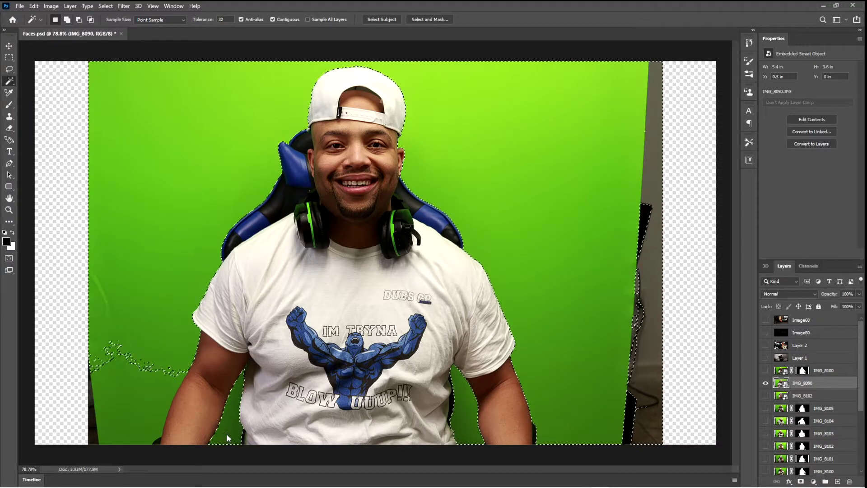
click(110, 415)
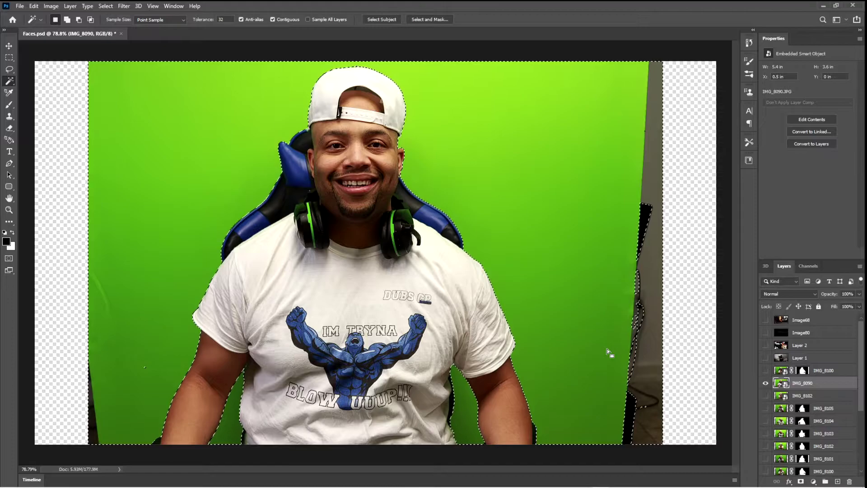
key(l)
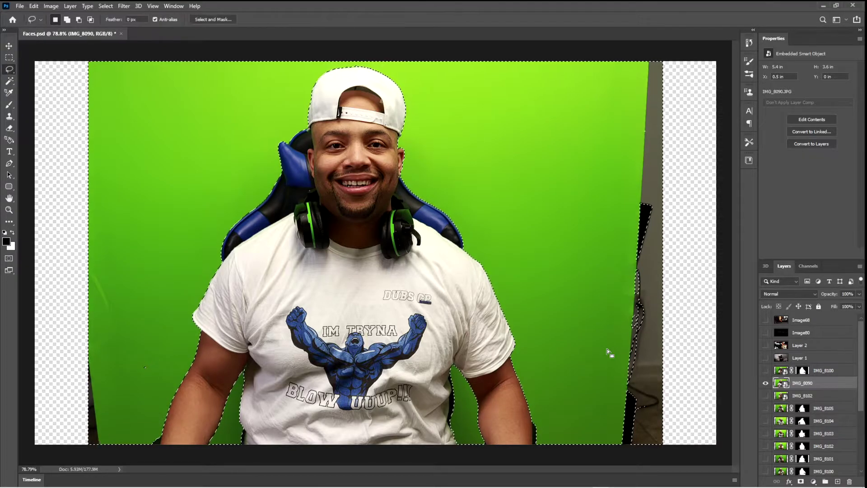
- Lasso the leftover right-edge strip into the selection and mask IMG_8090's backdrop away
key(shift)
drag(147, 360, 144, 378)
key(Escape)
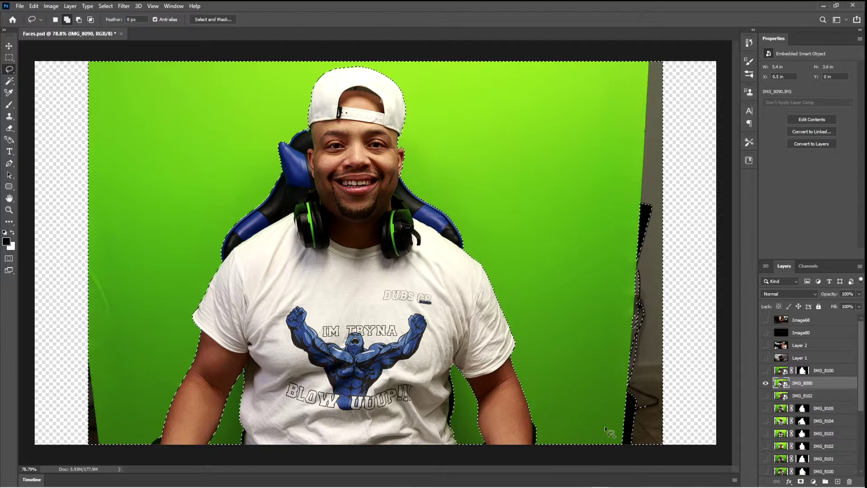
mouse_move(648, 75)
mouse_down()
mouse_move(610, 168)
mouse_move(585, 357)
mouse_move(583, 435)
mouse_move(604, 448)
mouse_move(641, 443)
mouse_move(654, 403)
mouse_move(648, 76)
mouse_up()
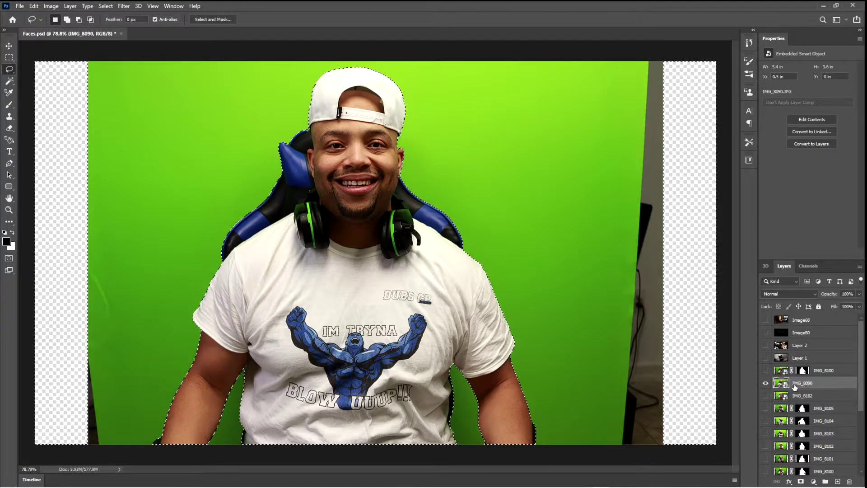
click(799, 481)
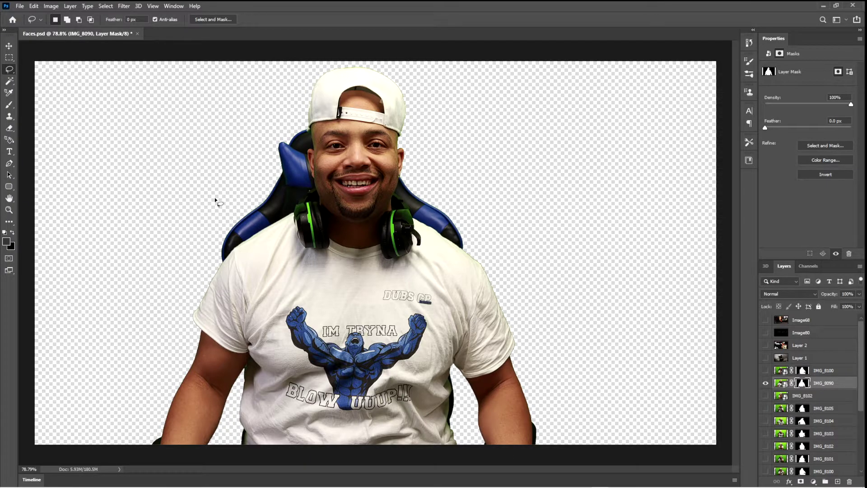
- Move the IMG_8090 cut-out to a spot slightly left of the canvas centre
key(v)
drag(413, 162, 470, 180)
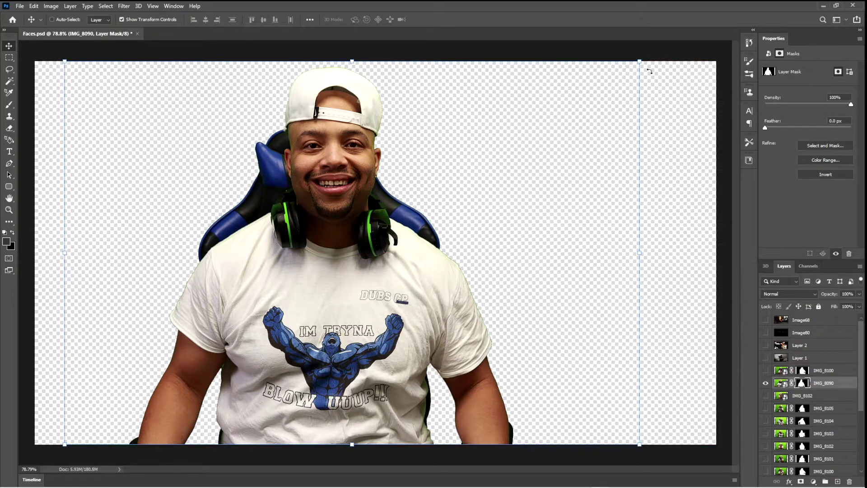
- Scale the IMG_8090 cut-out man to 106% and commit the transform
drag(639, 62, 790, 23)
drag(605, 176, 524, 263)
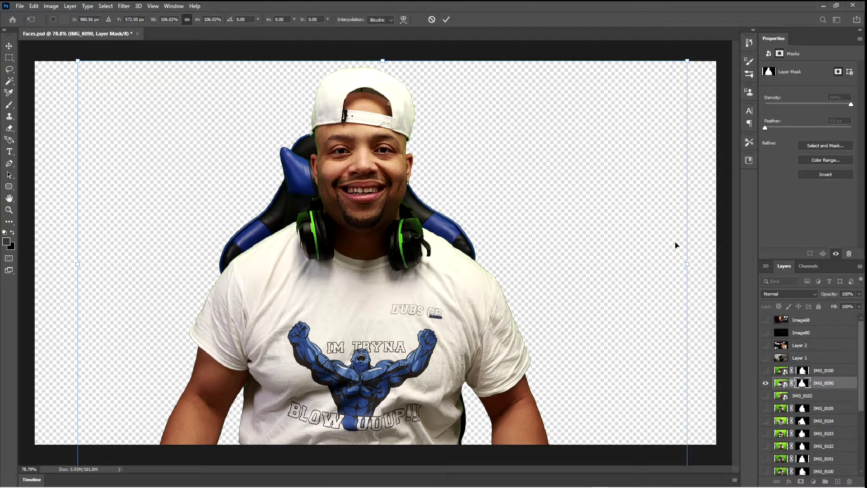
key(Return)
- Stack IMG_8090 above the shown Layer 1 background, recentre the man, then swap to Image80
drag(834, 382, 827, 357)
click(764, 370)
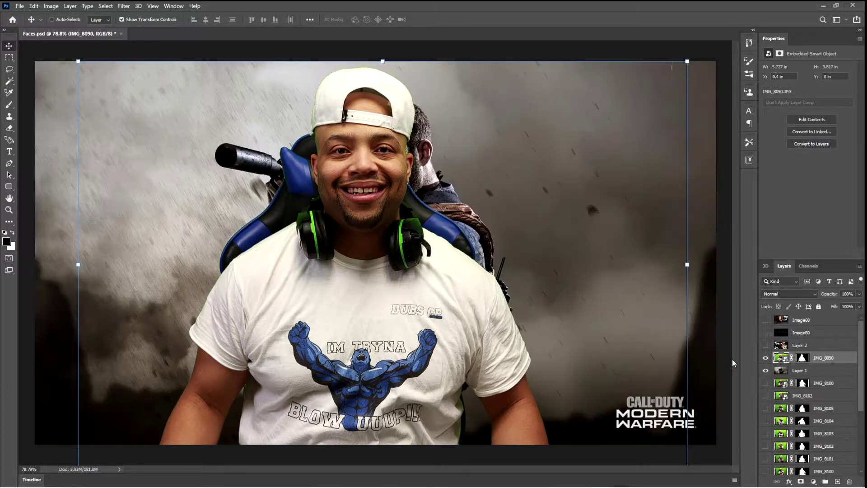
drag(405, 322, 197, 319)
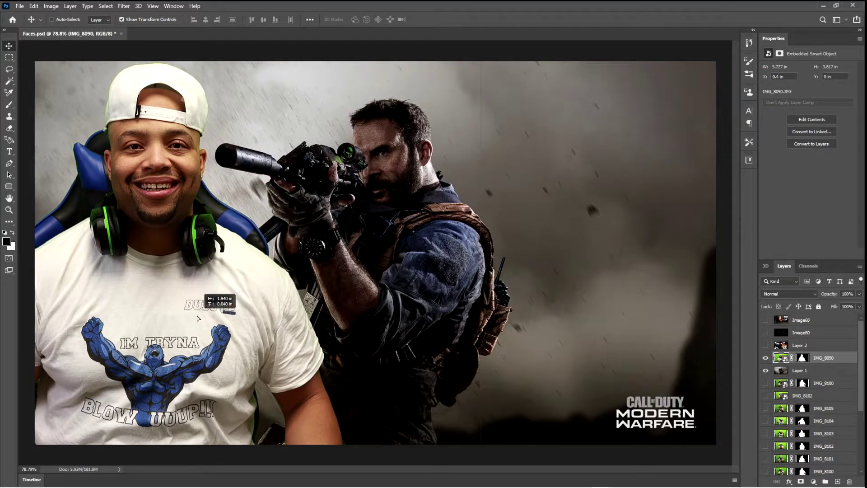
drag(197, 319, 426, 310)
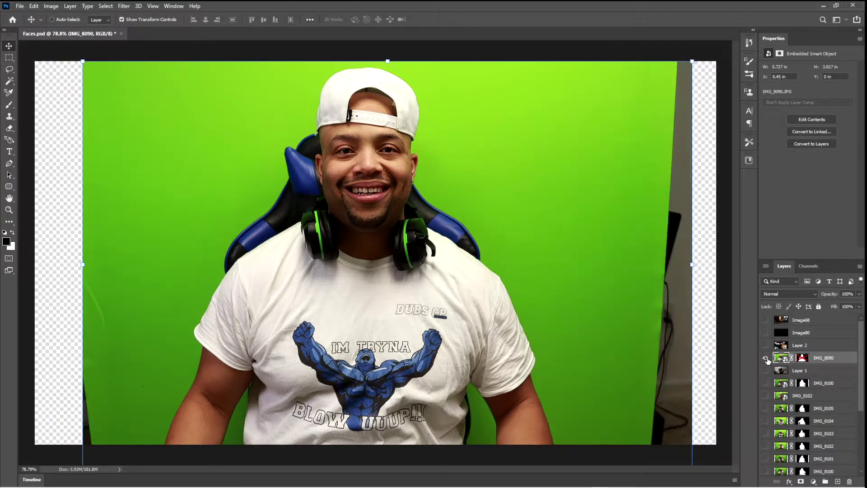
click(766, 359)
click(766, 333)
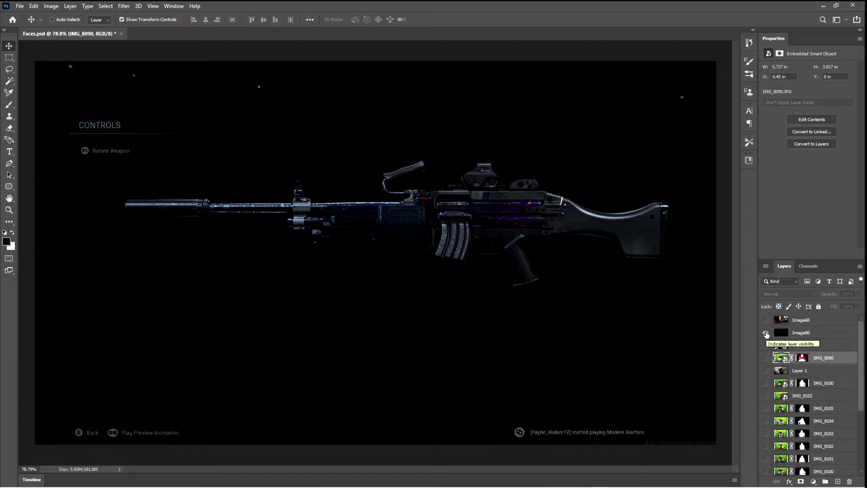
click(796, 335)
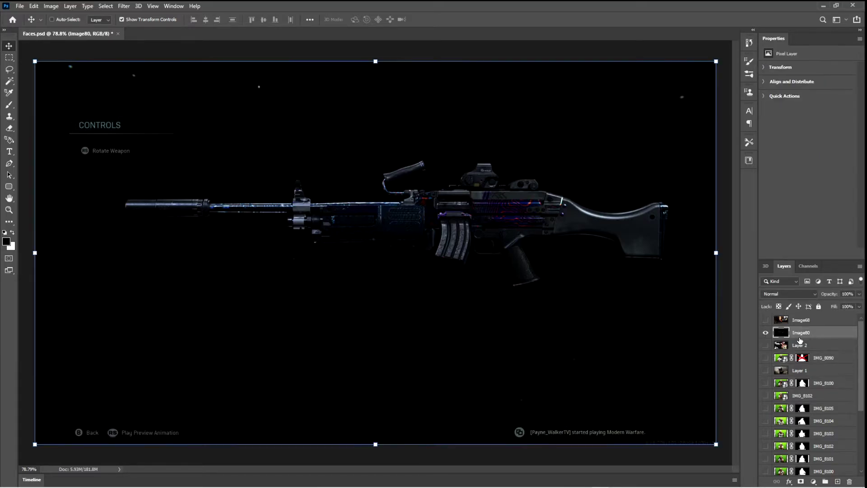
key(w)
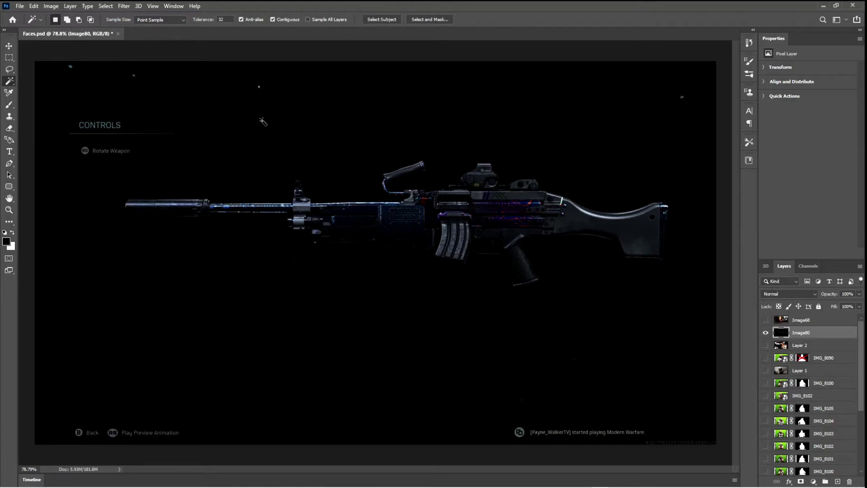
click(50, 81)
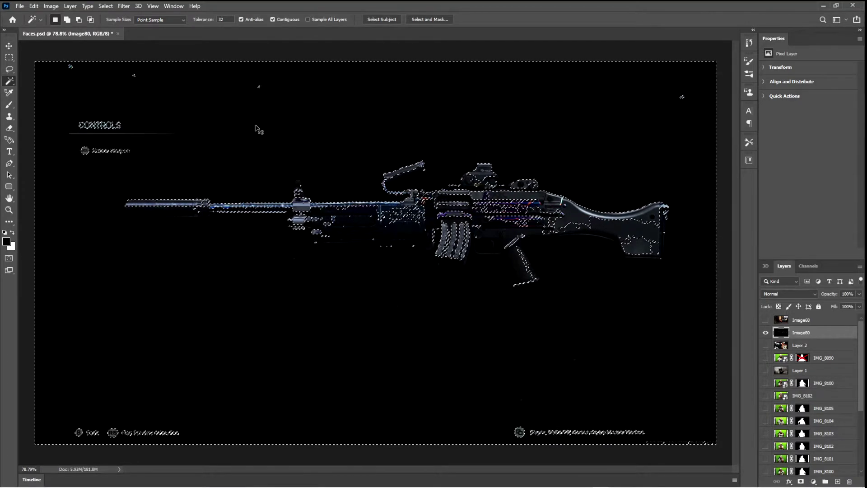
key(ctrl+d)
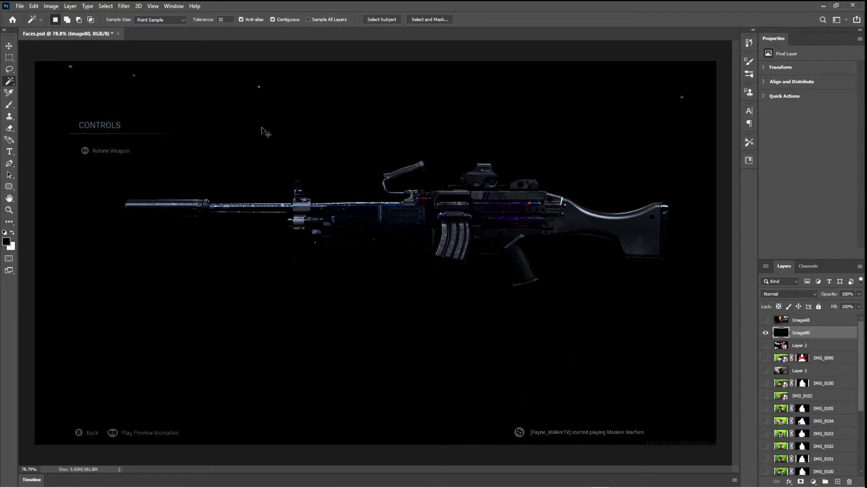
click(584, 249)
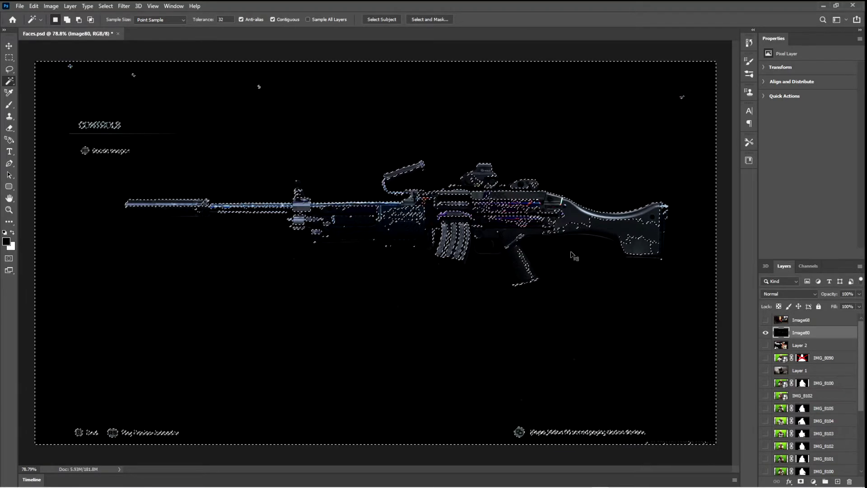
key(ctrl+d)
key(l)
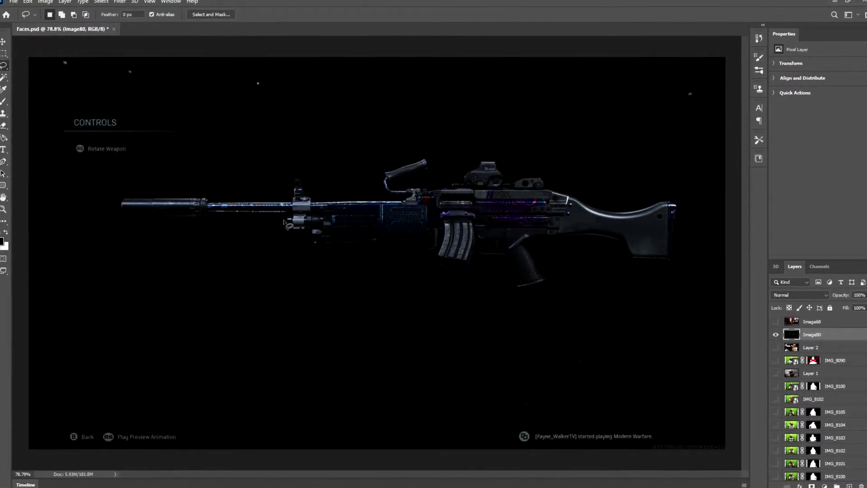
- Lasso a loose outline around the rifle and mask Image80 to it
mouse_move(286, 221)
mouse_down()
mouse_move(128, 226)
mouse_move(115, 222)
mouse_move(106, 199)
mouse_move(131, 191)
mouse_move(205, 196)
mouse_move(206, 206)
mouse_move(265, 200)
mouse_move(290, 191)
mouse_move(290, 166)
mouse_move(326, 196)
mouse_move(400, 192)
mouse_move(391, 161)
mouse_move(429, 146)
mouse_move(451, 145)
mouse_move(451, 168)
mouse_move(419, 182)
mouse_move(437, 183)
mouse_move(521, 143)
mouse_move(545, 165)
mouse_move(589, 164)
mouse_move(671, 201)
mouse_move(736, 191)
mouse_move(749, 203)
mouse_move(751, 240)
mouse_move(740, 269)
mouse_move(623, 239)
mouse_move(587, 239)
mouse_move(607, 296)
mouse_move(569, 300)
mouse_move(534, 264)
mouse_move(519, 261)
mouse_move(510, 284)
mouse_move(474, 288)
mouse_move(454, 254)
mouse_move(338, 248)
mouse_move(281, 215)
mouse_up()
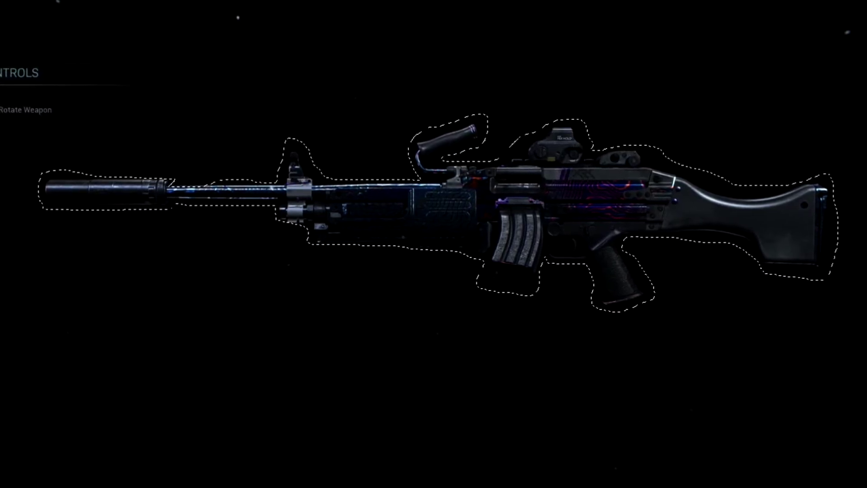
click(798, 481)
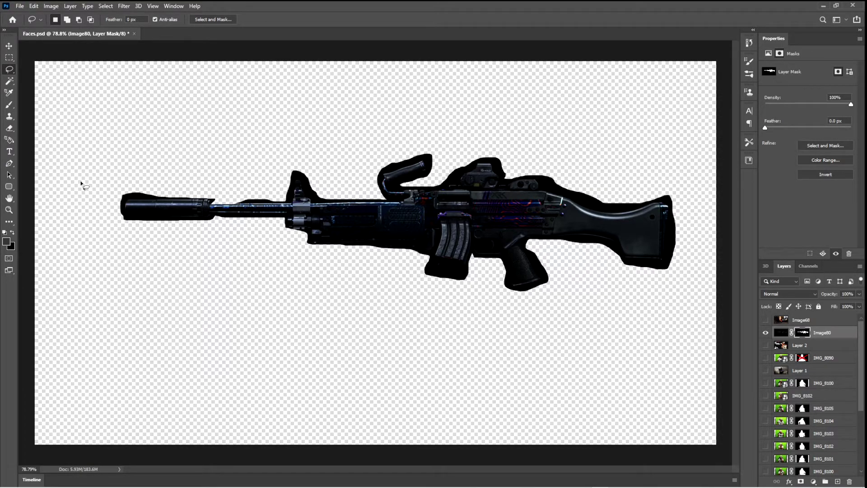
- Remove Image80's rough mask, deselect, and bring up the Pen tool variants
key(e)
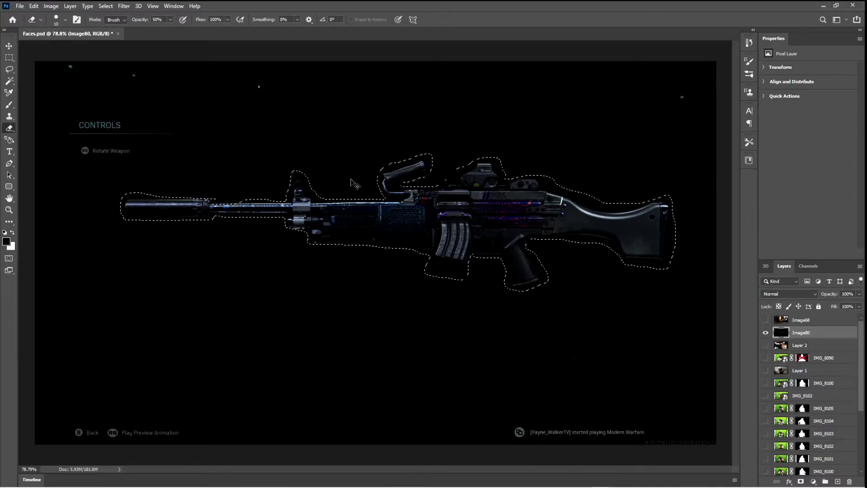
key(ctrl+d)
key(p)
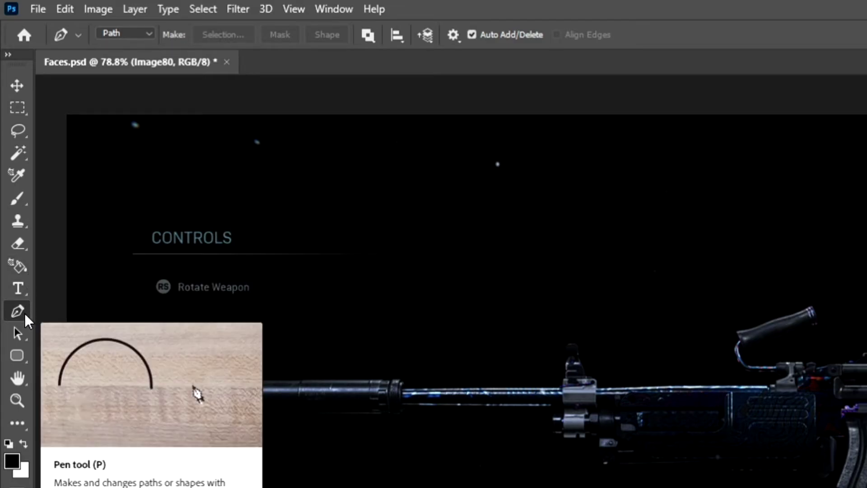
right_click(24, 313)
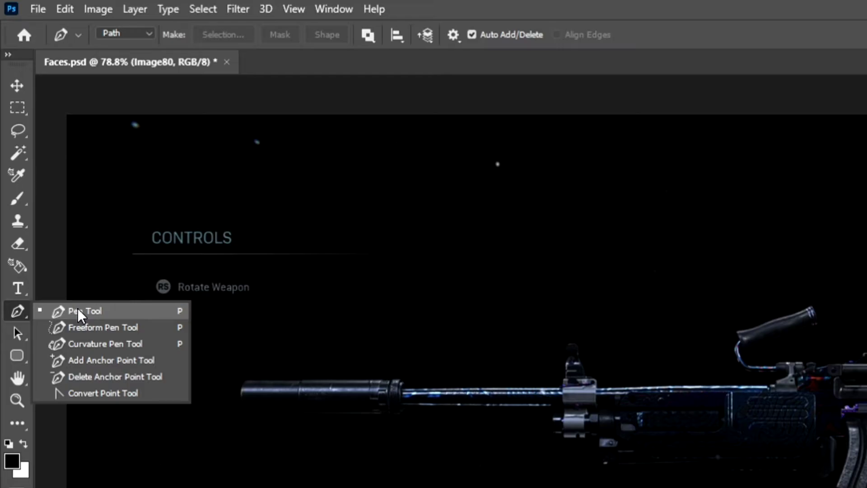
- With the Pen Tool, anchor a path along the barrel underside, suppressor, barrel top and front sight
click(21, 309)
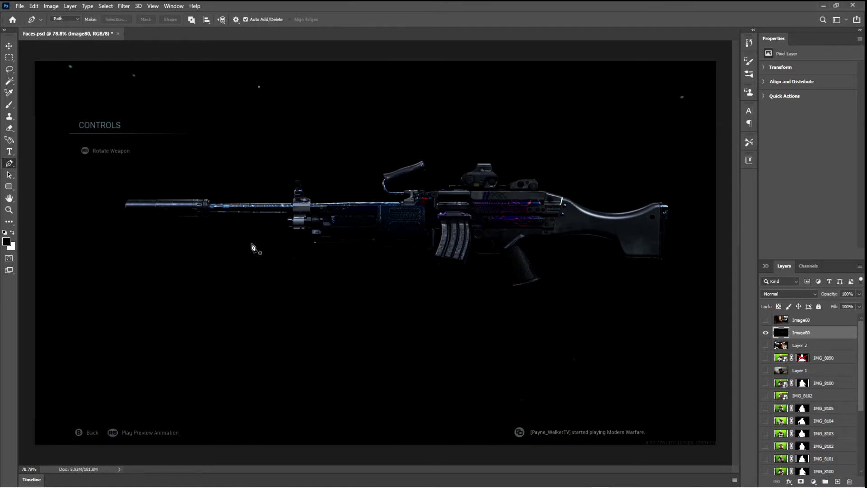
scroll(254, 250, up, 5)
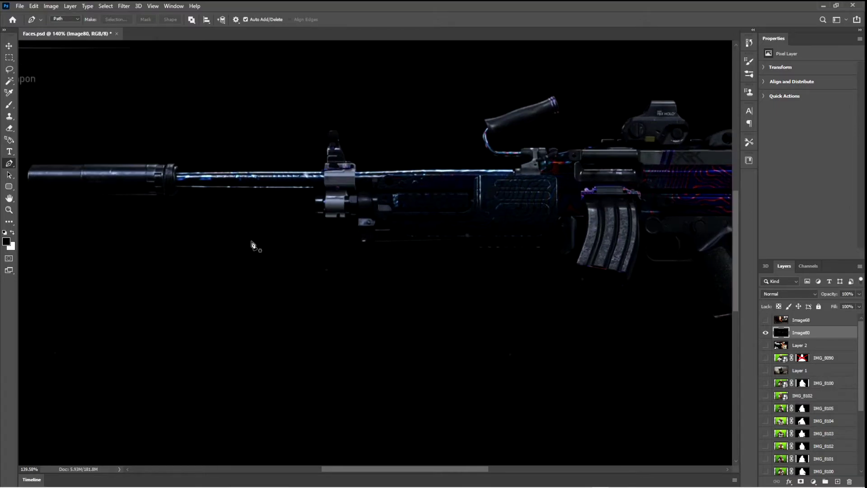
click(311, 191)
click(294, 192)
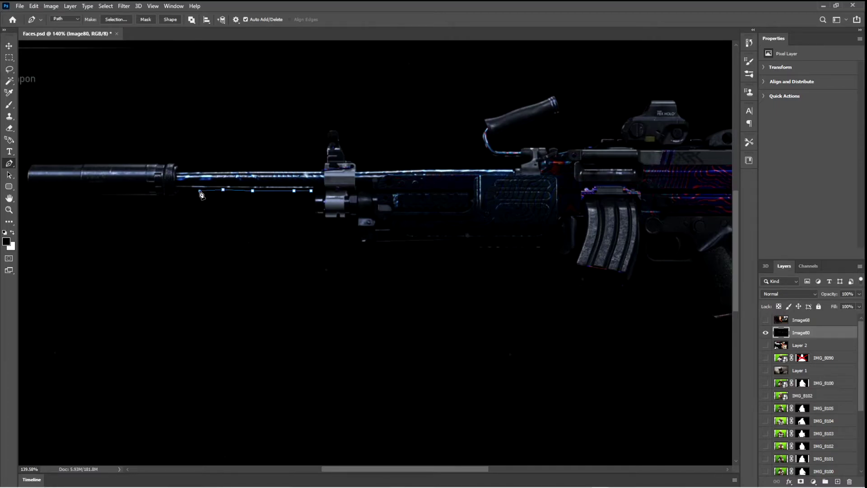
click(181, 197)
click(114, 200)
click(26, 182)
click(29, 170)
click(33, 164)
click(49, 163)
click(75, 163)
click(107, 164)
click(148, 163)
click(160, 163)
click(175, 164)
click(321, 171)
click(326, 160)
click(327, 149)
click(326, 141)
click(330, 131)
click(338, 130)
click(341, 137)
click(344, 150)
click(347, 158)
click(354, 162)
- Continue the path around the charging handle, then the grip and trigger guard
click(519, 167)
click(525, 162)
click(509, 160)
click(494, 157)
click(484, 149)
click(481, 139)
click(482, 128)
click(491, 118)
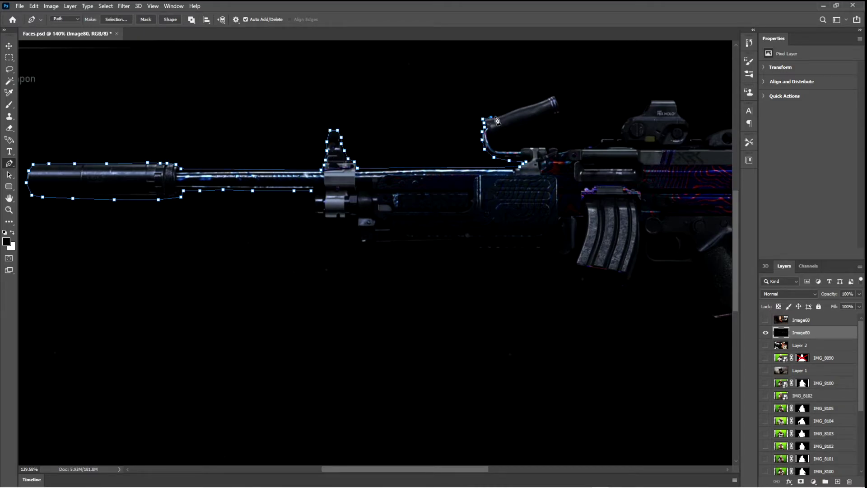
click(507, 112)
click(528, 106)
click(546, 98)
click(557, 96)
click(561, 102)
click(563, 117)
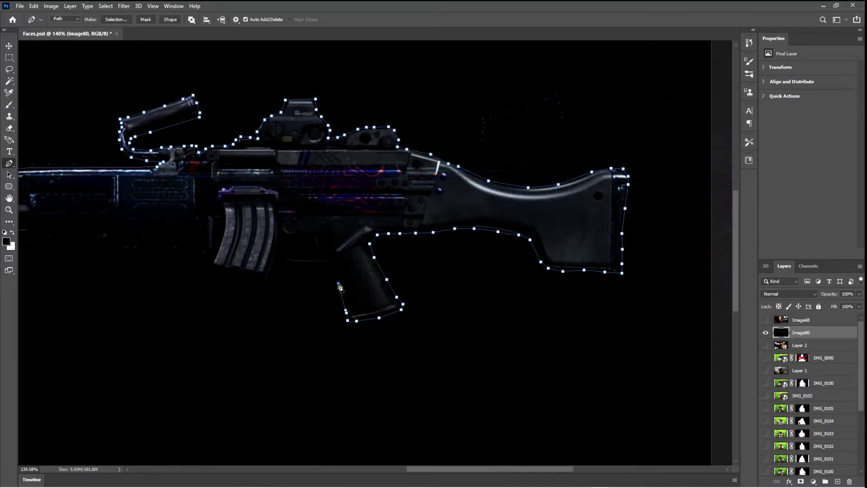
click(330, 269)
click(307, 264)
click(287, 263)
click(282, 251)
click(277, 259)
click(272, 280)
click(265, 291)
click(262, 297)
- Trace around the magazine's bottom and front and along the receiver underside
click(250, 297)
click(209, 291)
click(210, 275)
click(211, 262)
click(223, 231)
click(223, 218)
click(217, 218)
click(217, 225)
click(216, 235)
click(217, 244)
click(208, 253)
click(201, 256)
click(186, 249)
click(107, 249)
click(101, 245)
click(92, 242)
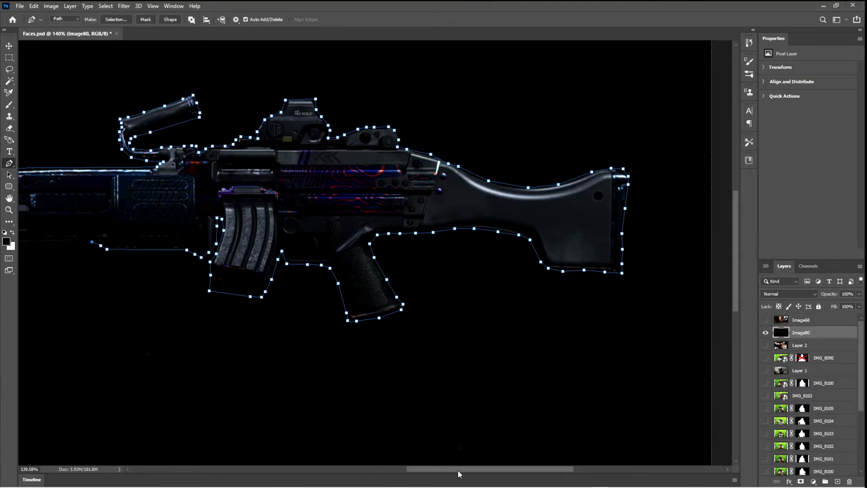
- Finish along the receiver bottom and gas block, closing the path at its starting anchor
drag(455, 471, 341, 472)
click(569, 243)
click(533, 243)
click(506, 243)
click(491, 242)
click(486, 226)
click(481, 219)
click(477, 217)
click(470, 220)
click(464, 220)
click(457, 220)
click(451, 218)
click(447, 216)
click(444, 210)
click(442, 204)
click(441, 192)
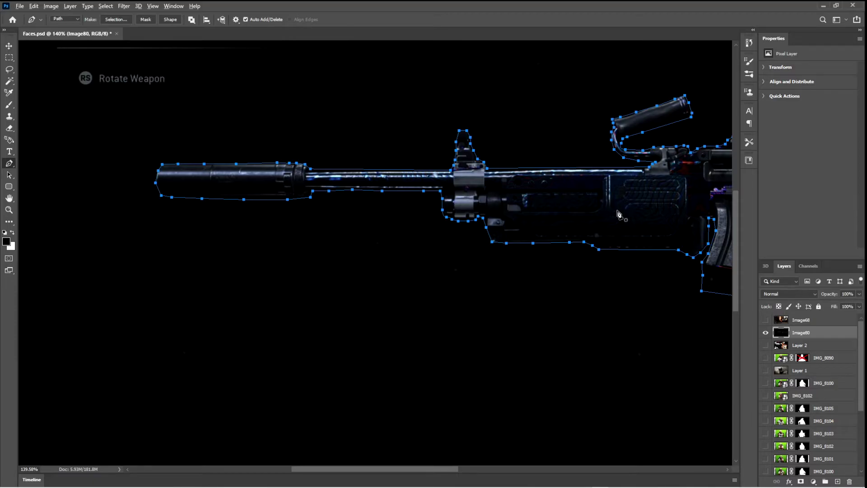
scroll(618, 215, down, 6)
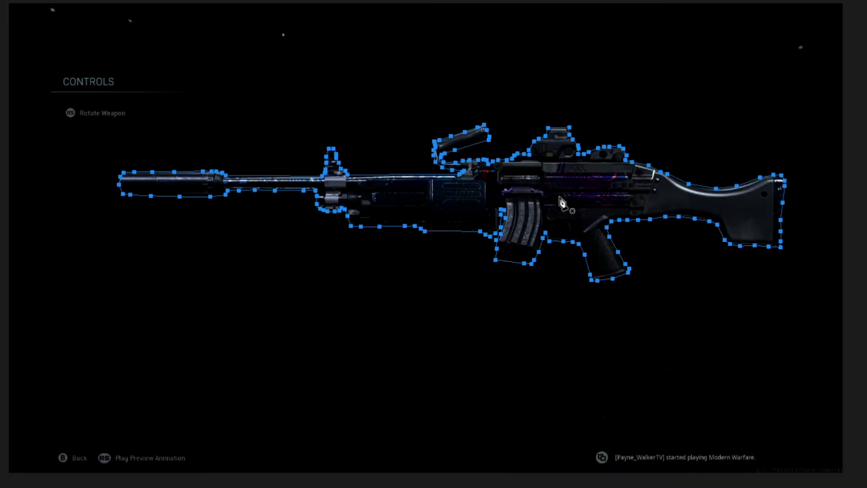
- Make a selection from the rifle path with Feather Radius 0 as a New Selection
right_click(467, 229)
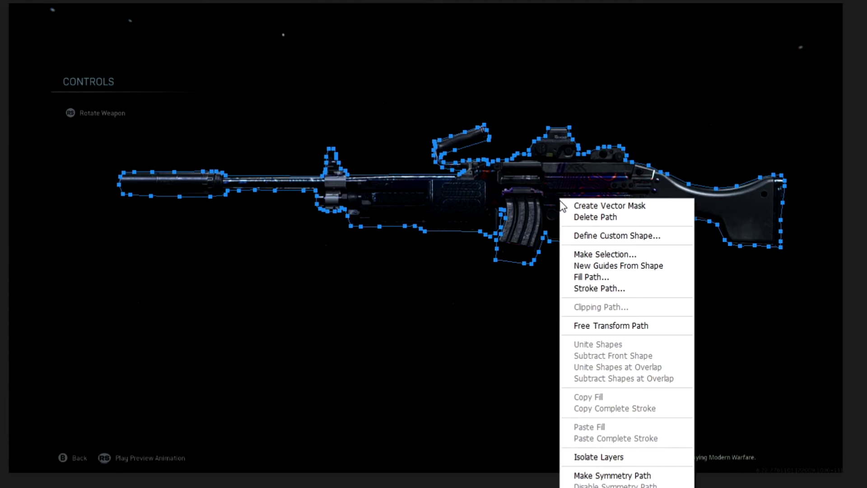
click(576, 254)
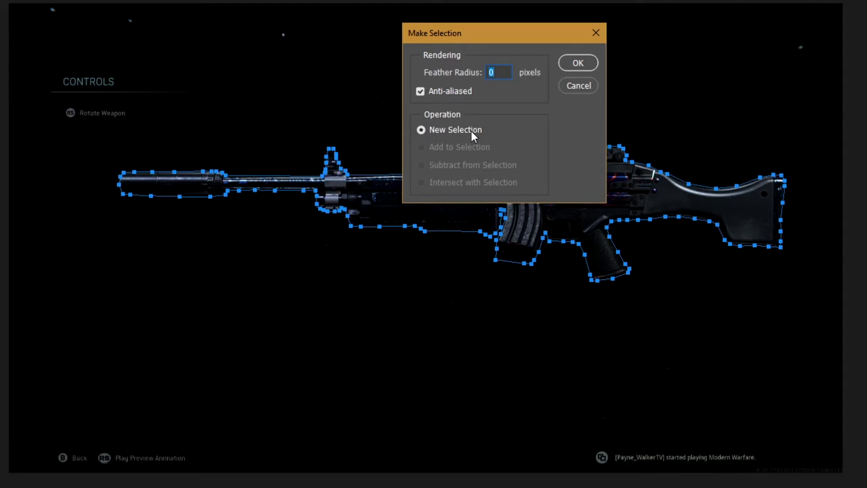
click(583, 62)
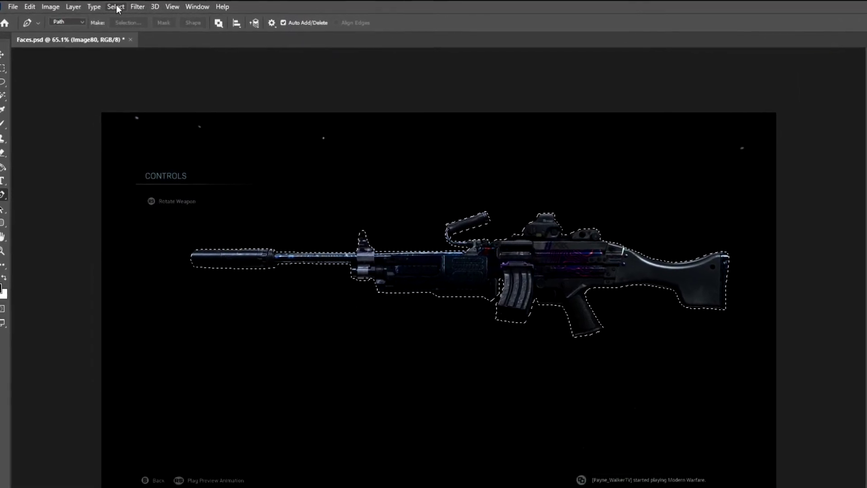
- Contract the rifle selection by 1 pixel using Select > Modify > Contract
click(119, 7)
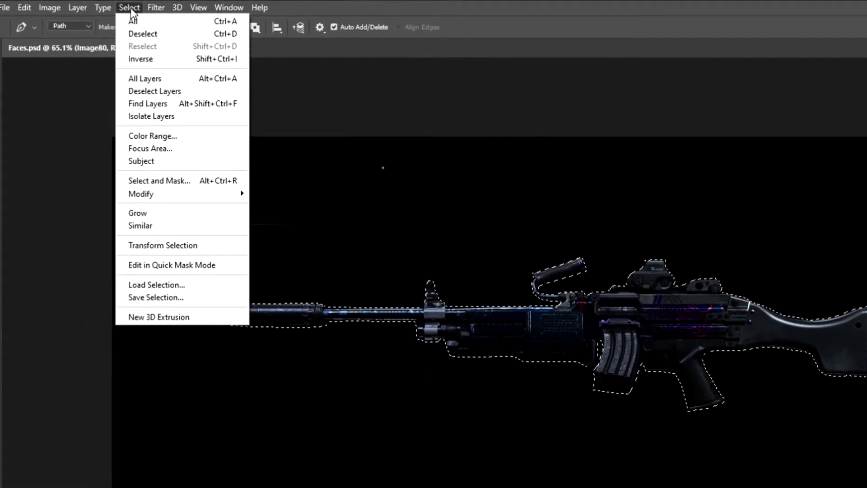
mouse_move(170, 205)
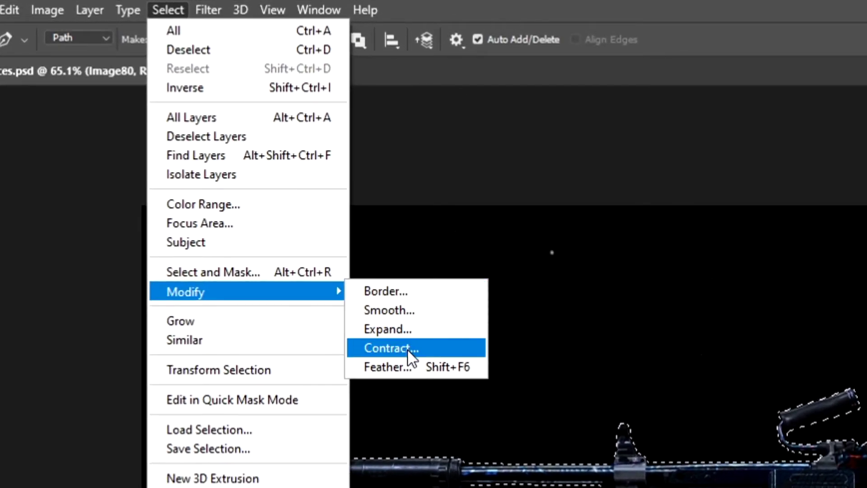
click(409, 350)
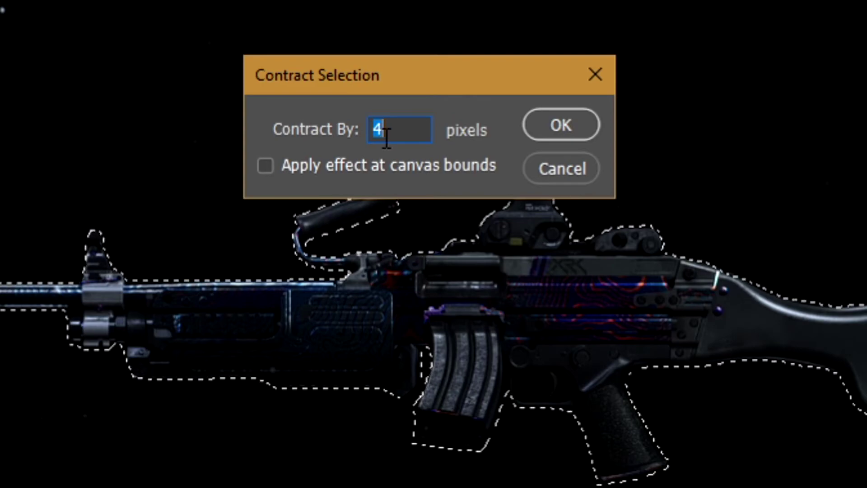
text(1)
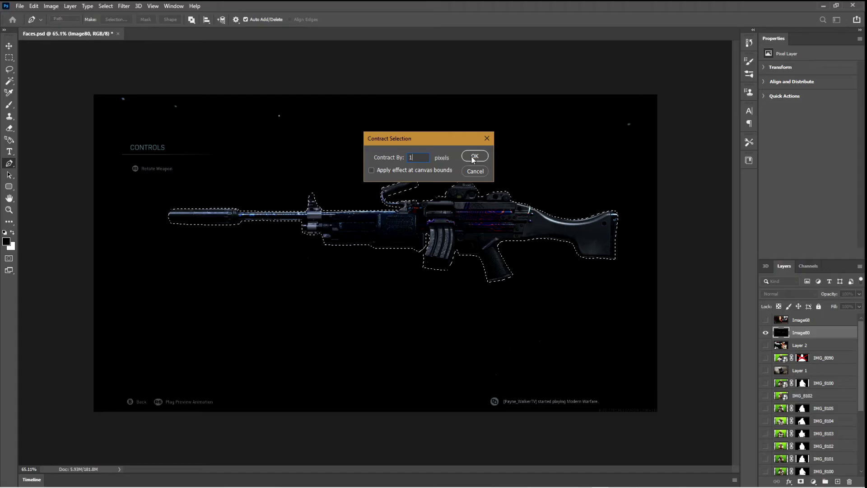
click(474, 156)
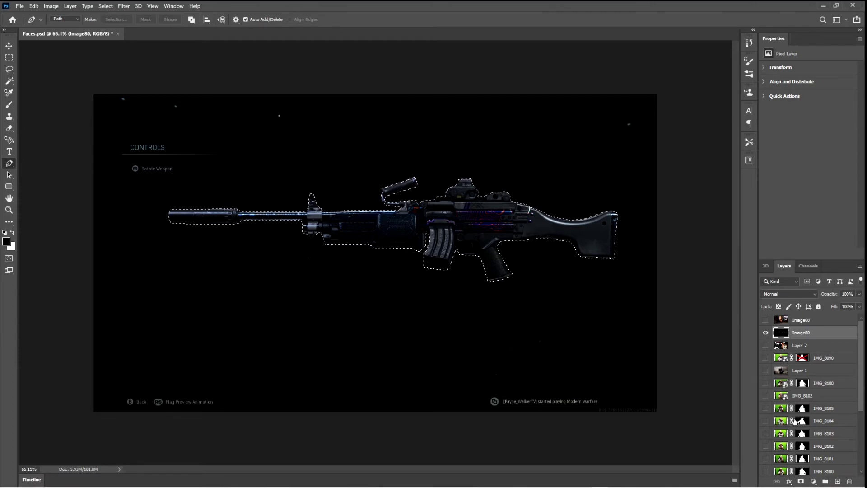
- Mask Image80 to the rifle, show IMG_8090 with its mask enabled, and stack it above the rifle
click(800, 482)
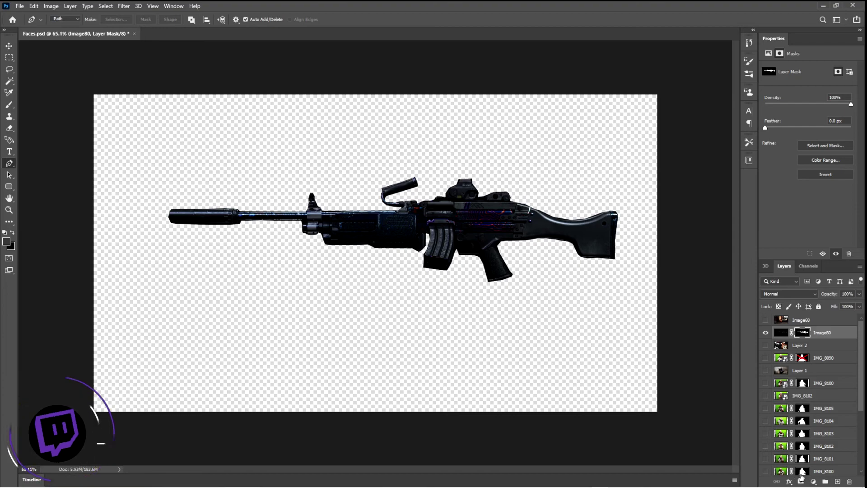
click(765, 357)
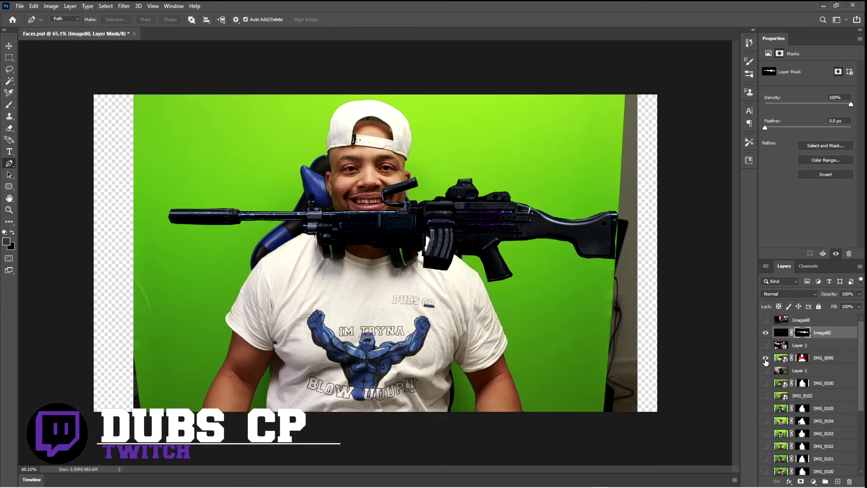
right_click(802, 358)
click(804, 361)
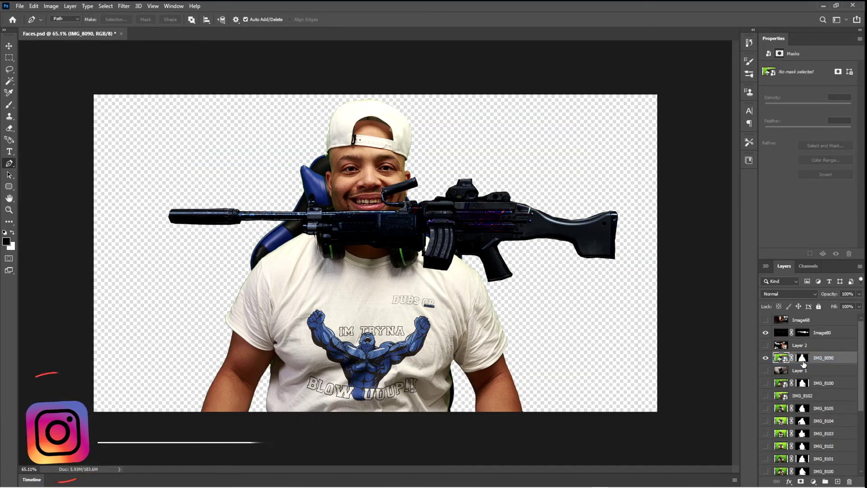
drag(828, 359, 821, 333)
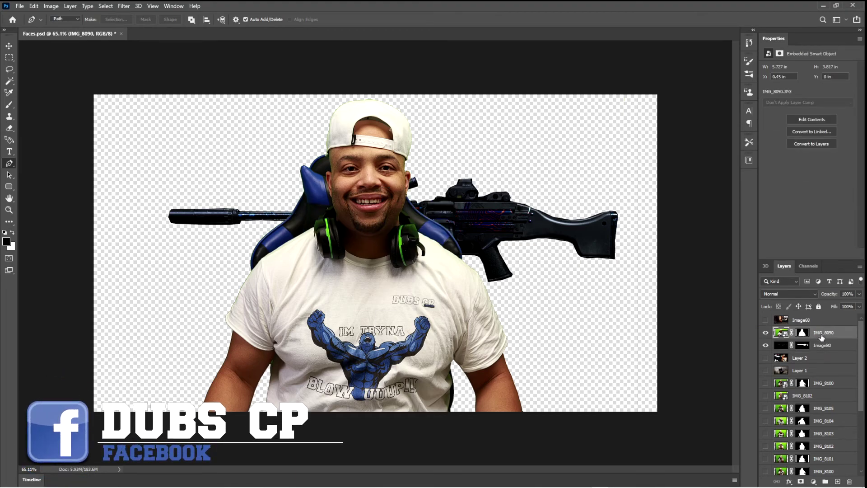
click(821, 345)
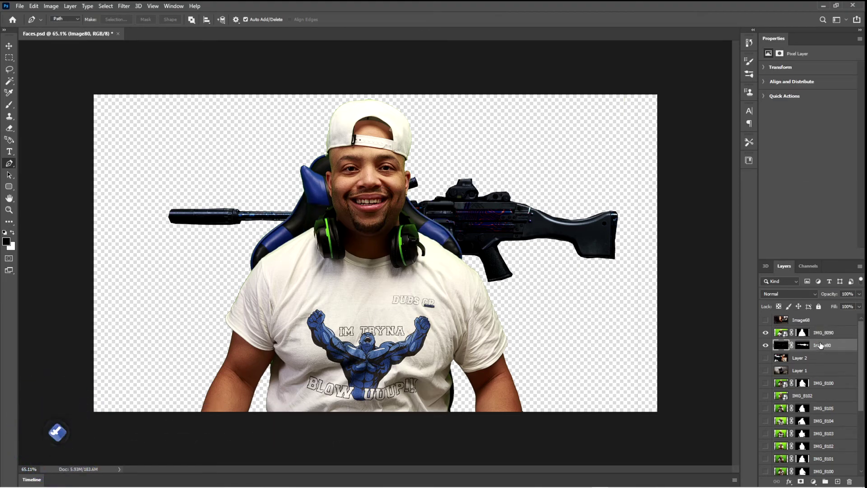
- Move the rifle right and rotate it about 23° diagonally behind his shoulders
key(v)
drag(481, 228, 506, 209)
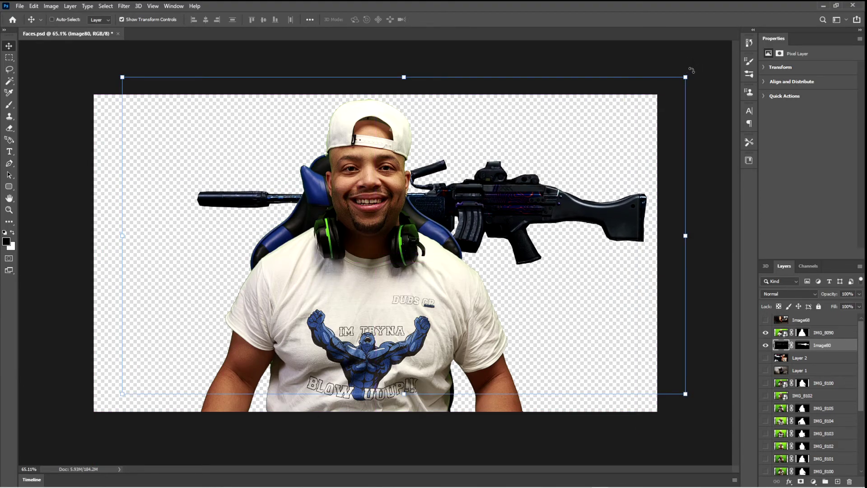
drag(691, 70, 717, 188)
mouse_move(500, 271)
mouse_down()
mouse_move(539, 298)
mouse_move(501, 273)
mouse_up()
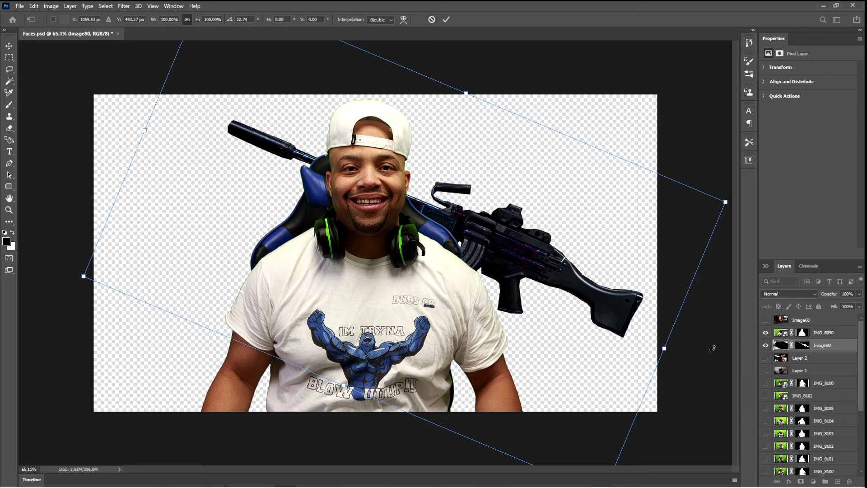
click(765, 371)
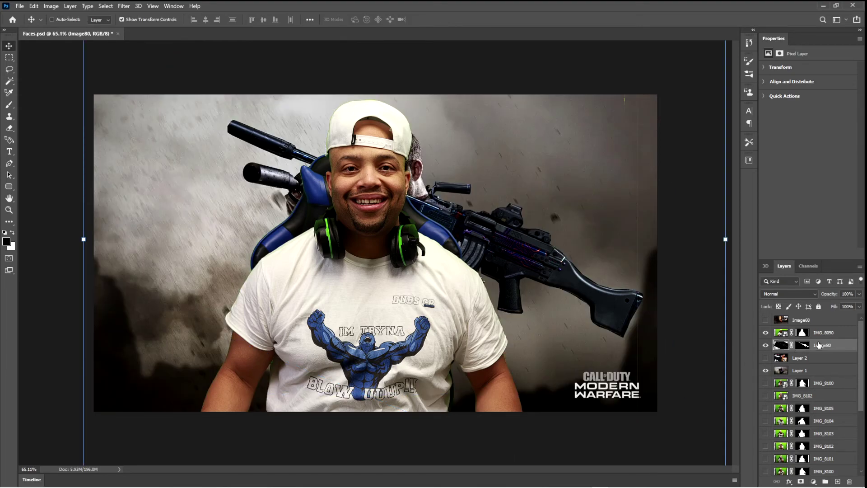
- Shift the rifle further right and slide the IMG_8090 headshot left to reveal the soldier
drag(445, 223, 537, 239)
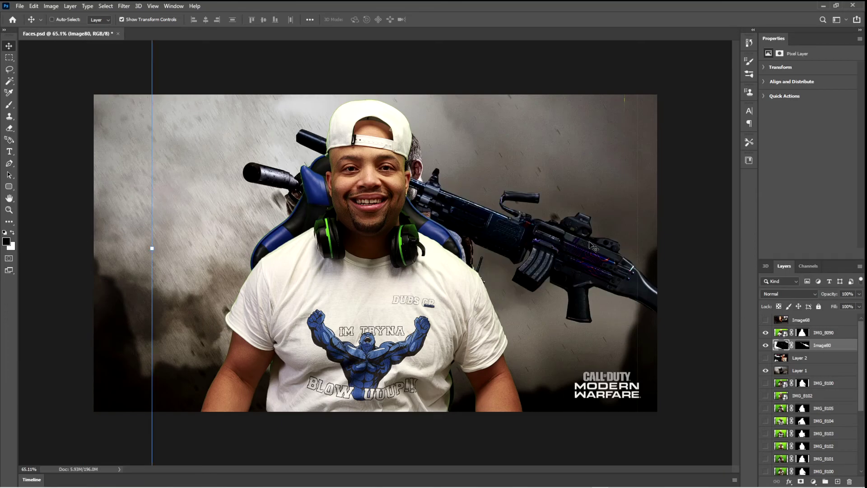
click(829, 334)
drag(423, 251, 247, 264)
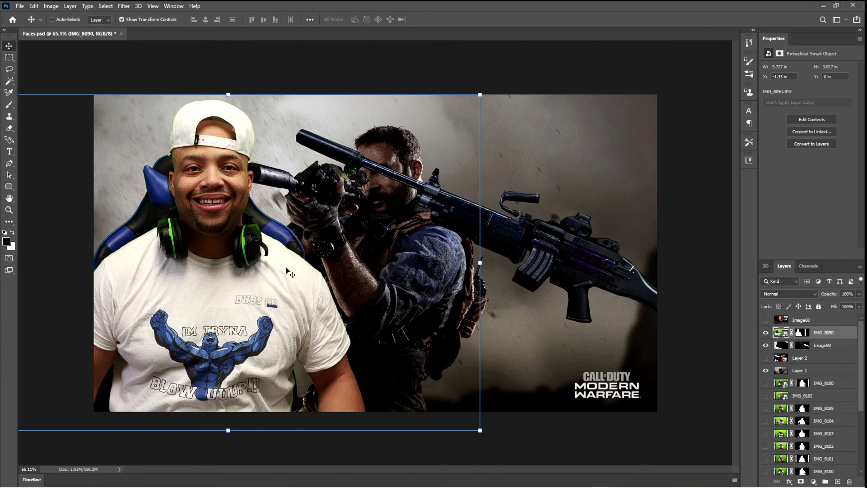